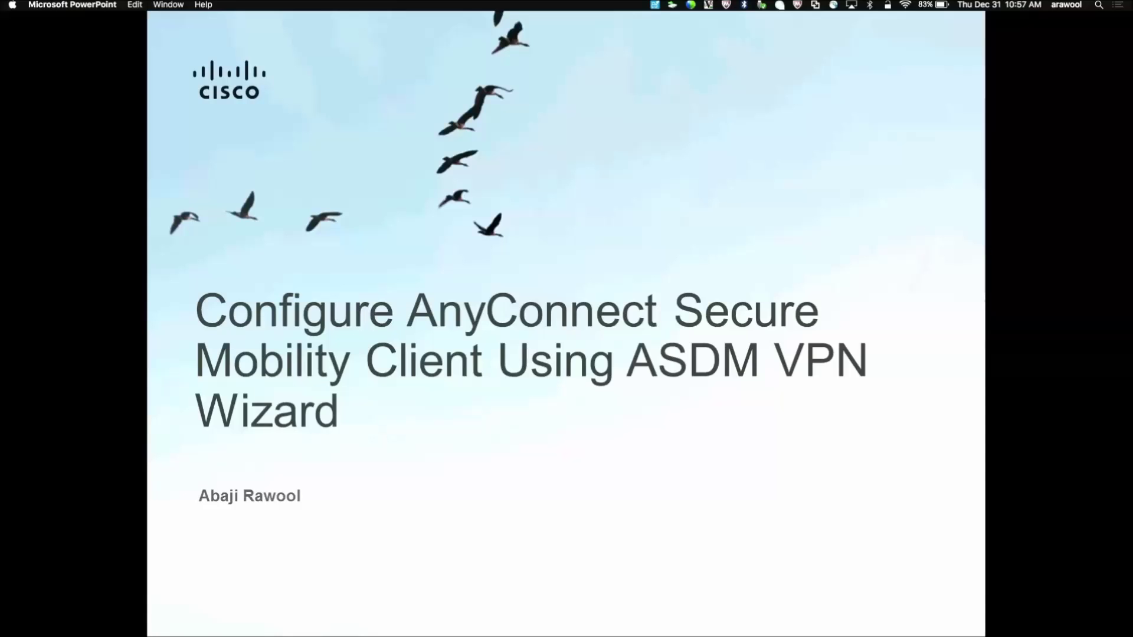
Step: Advance the PowerPoint deck past the Prerequisites slide to Components Used
key("Right")
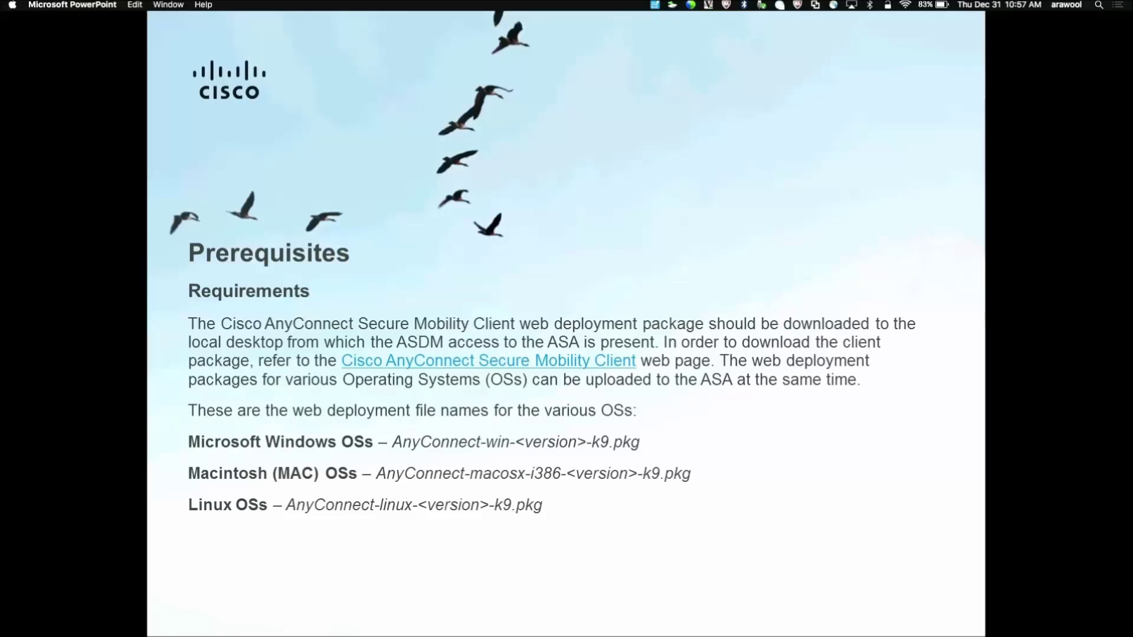
key("Right")
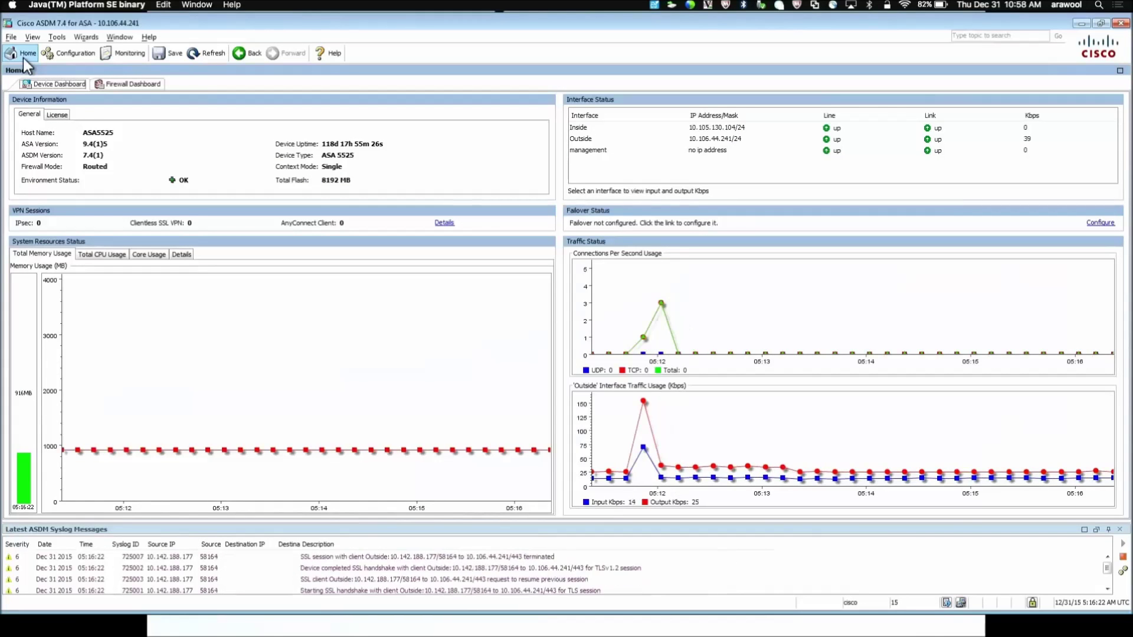
Step: Launch the AnyConnect VPN Wizard and name the connection profile SSLVPN on the Outside interface
left_click(86, 38)
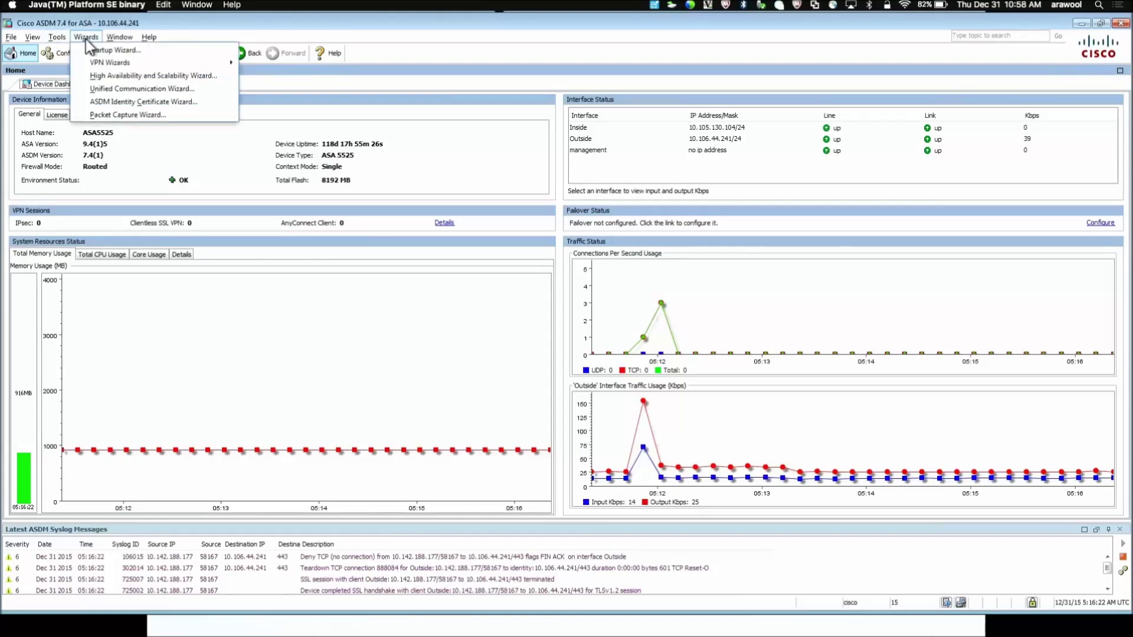
mouse_move(107, 61)
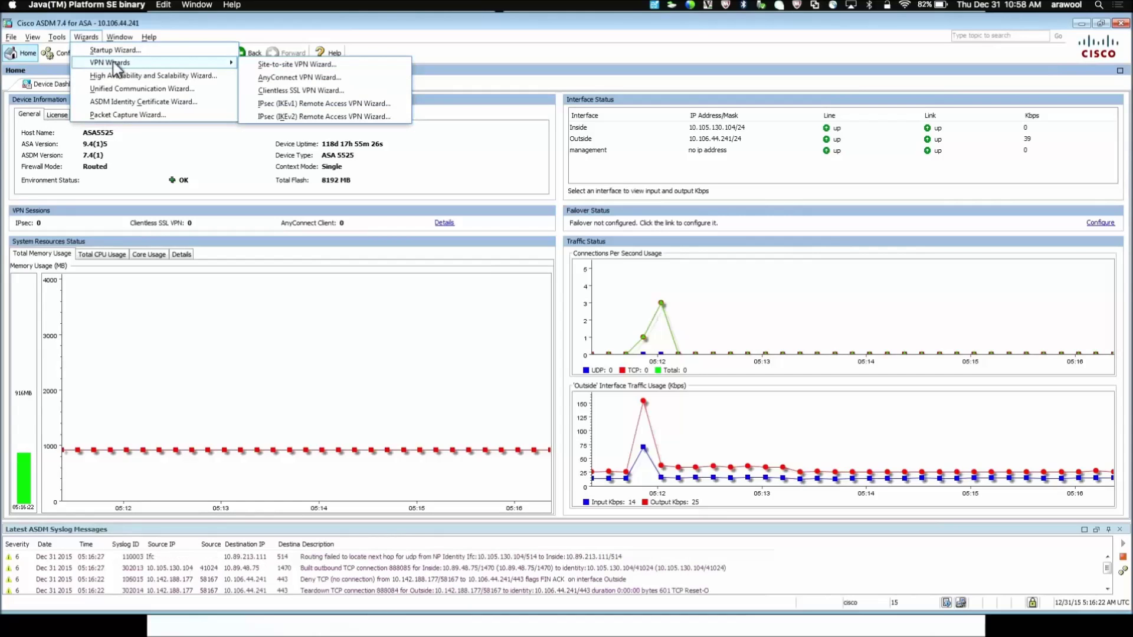
left_click(271, 77)
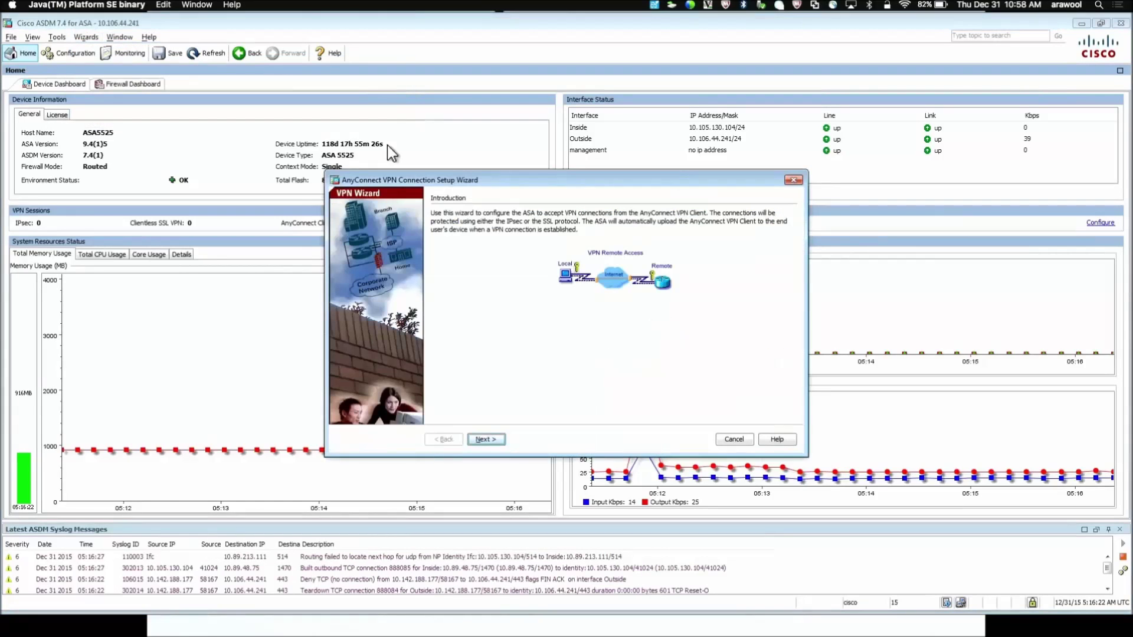
left_click(494, 442)
left_click(517, 243)
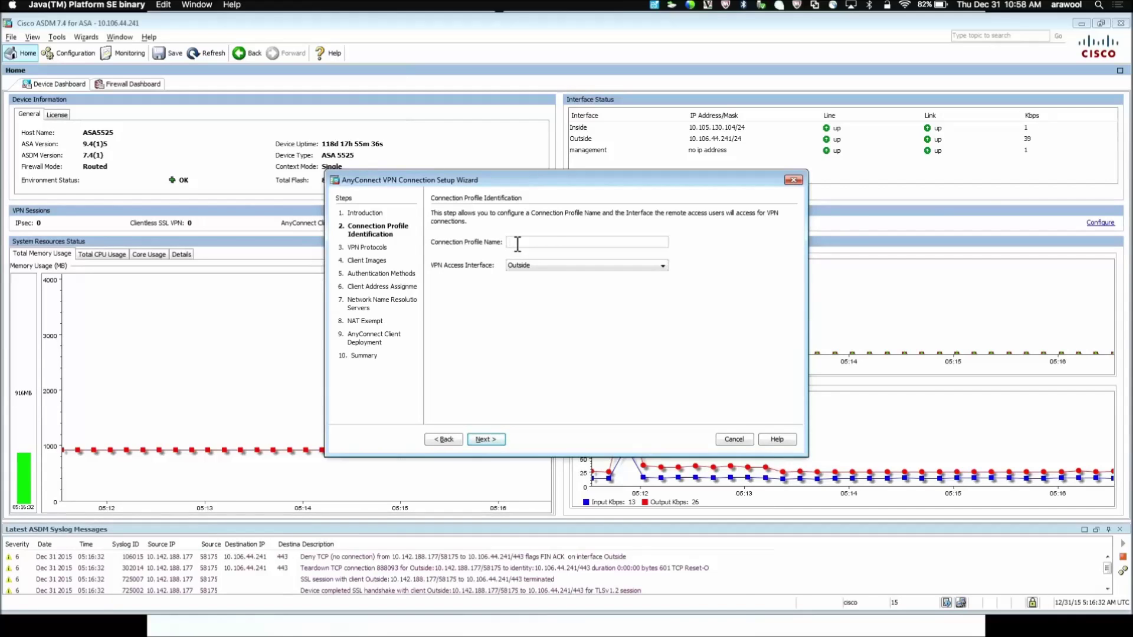
type("SSLVPN")
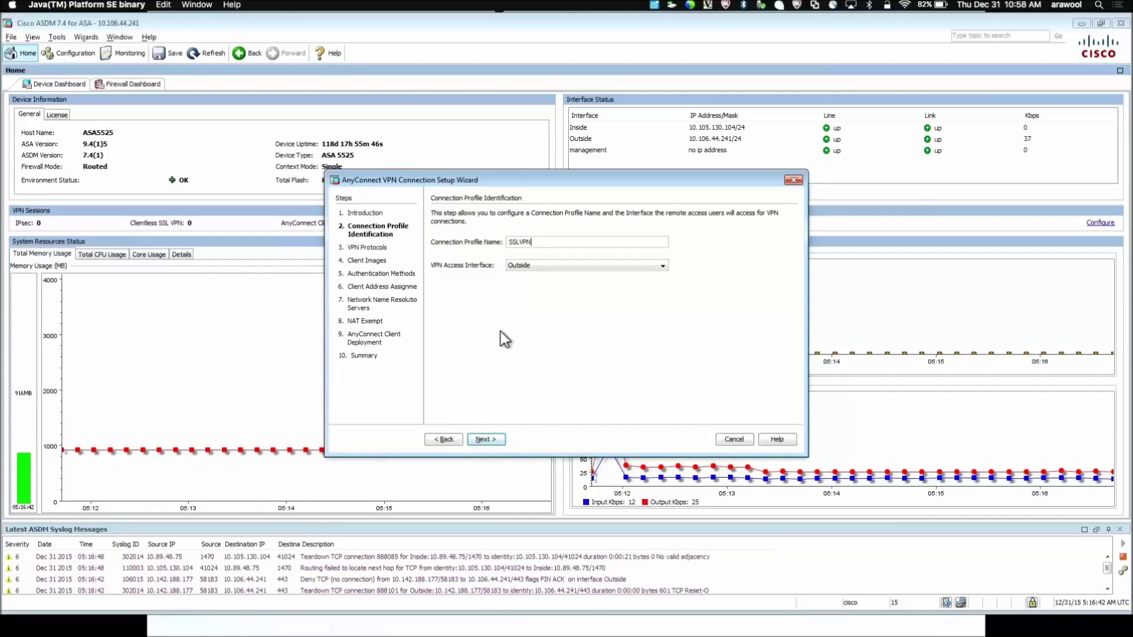
left_click(489, 441)
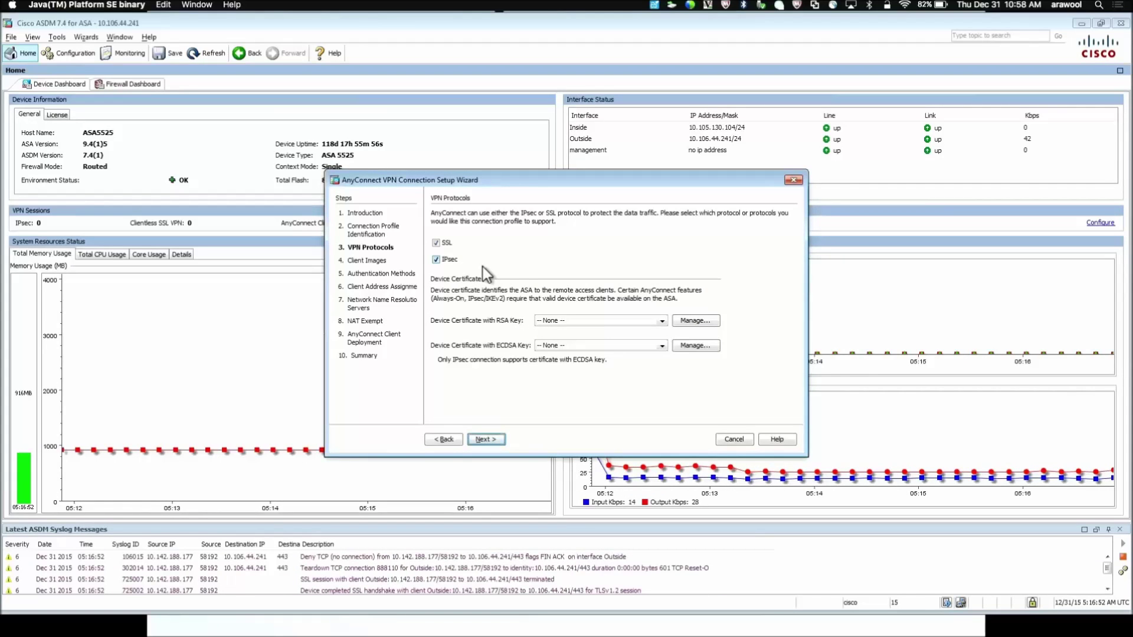
Step: Disable IPsec, choose the ASDM_TrustPoint0 device certificate, and review the identity certificates
left_click(436, 261)
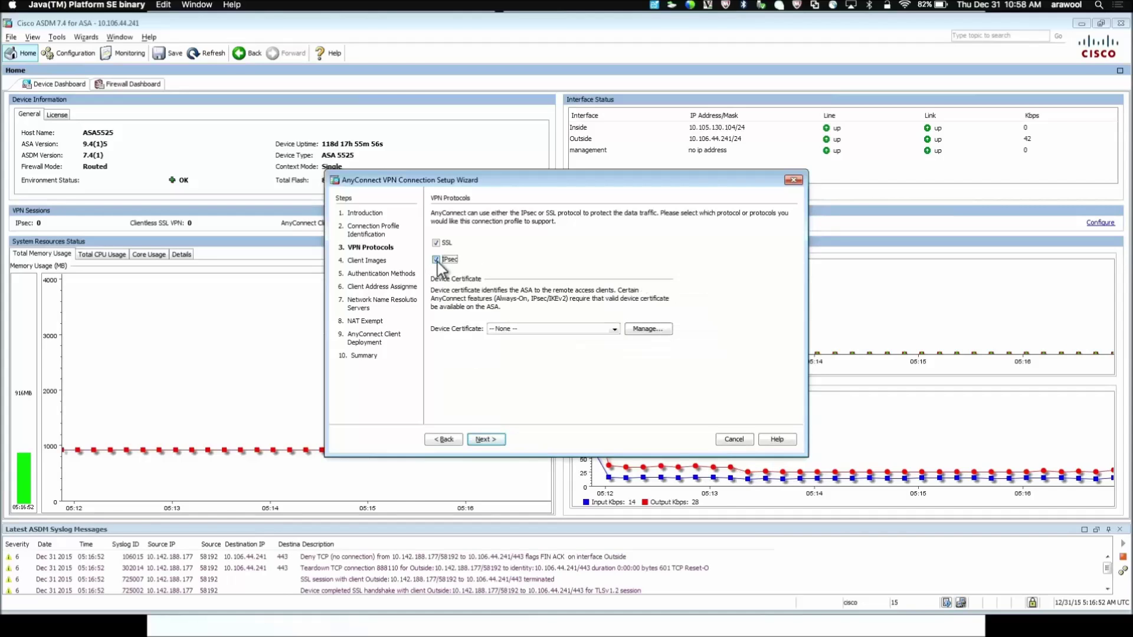
left_click(515, 330)
left_click(529, 350)
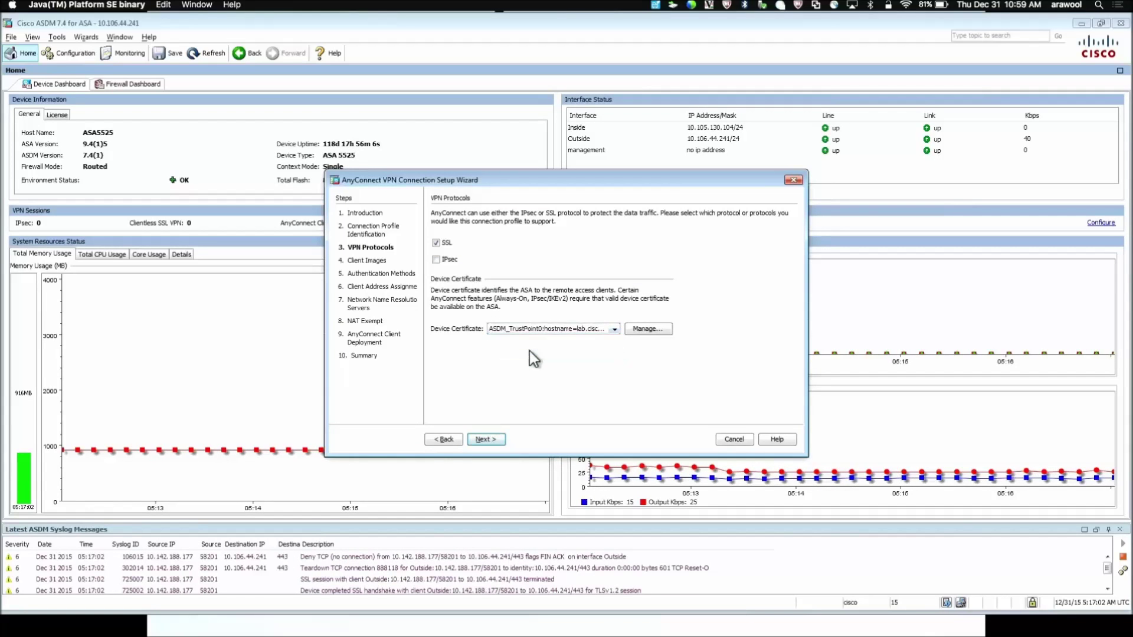
left_click(642, 334)
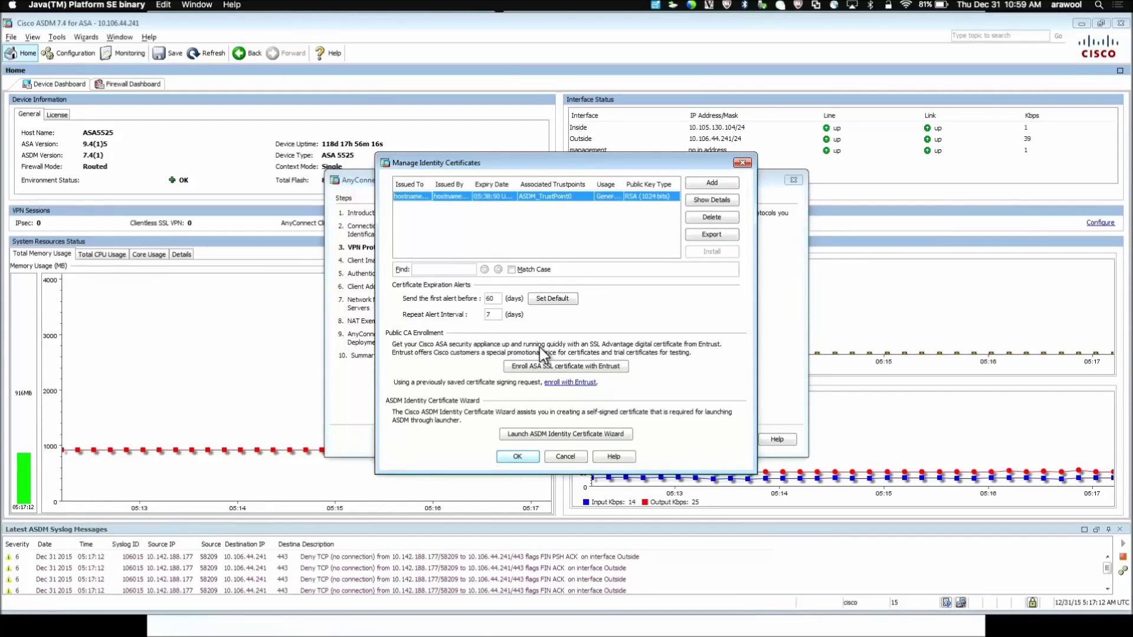
left_click(512, 456)
Step: Add disk0:/anyconnect-win-3.1.10010-k9.pkg from flash as the AnyConnect client image
left_click(490, 439)
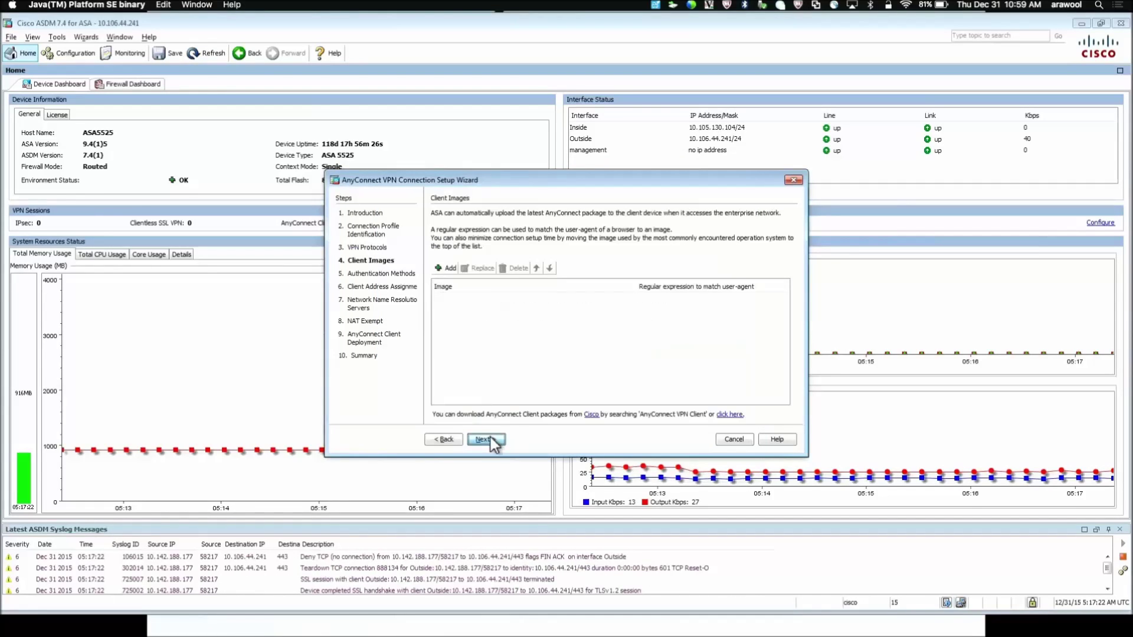
left_click(444, 269)
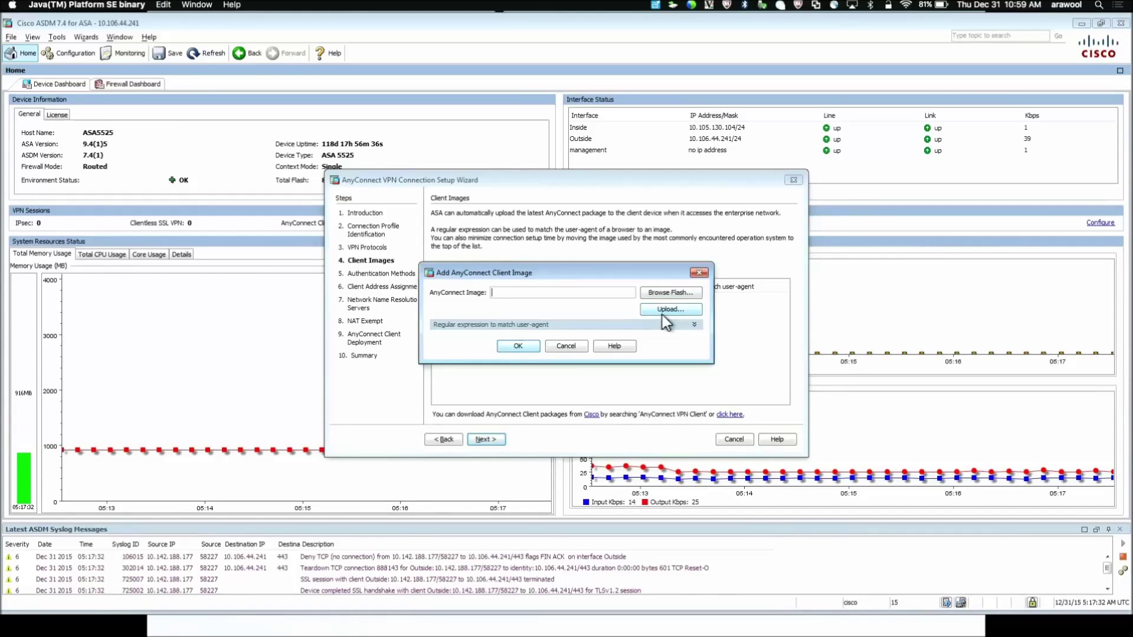
left_click(647, 293)
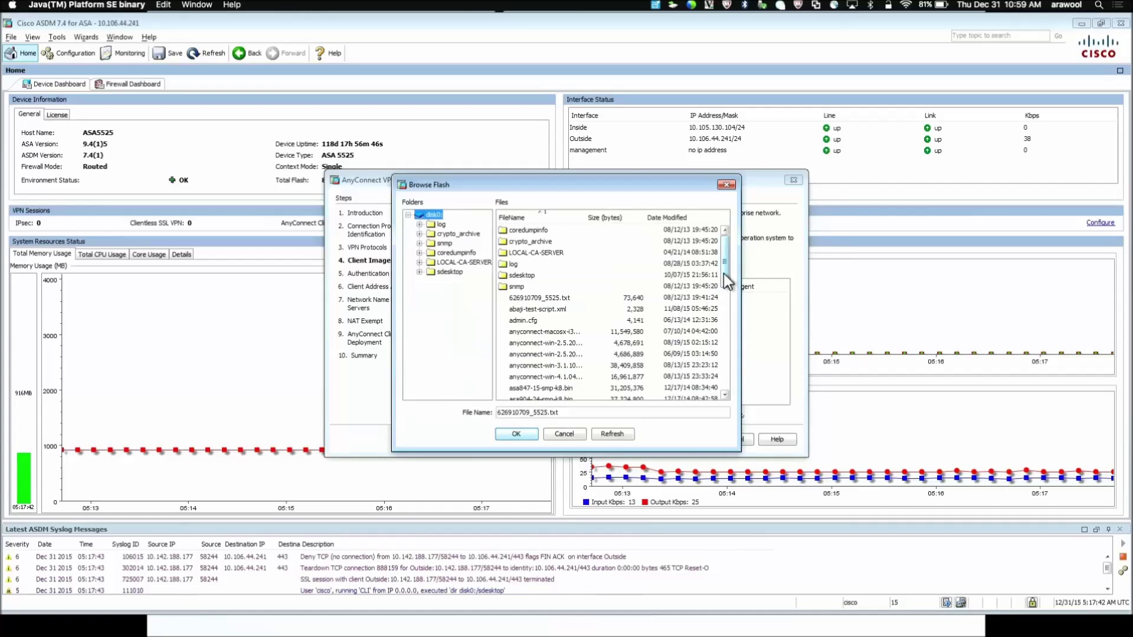
left_click_drag(723, 274, 726, 288)
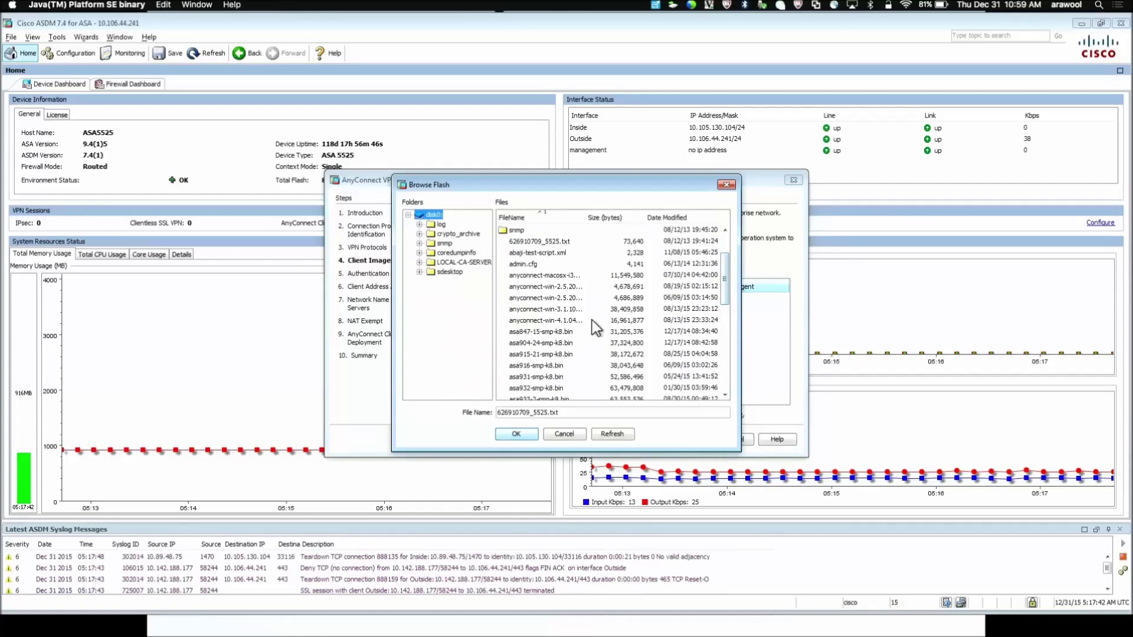
left_click(546, 309)
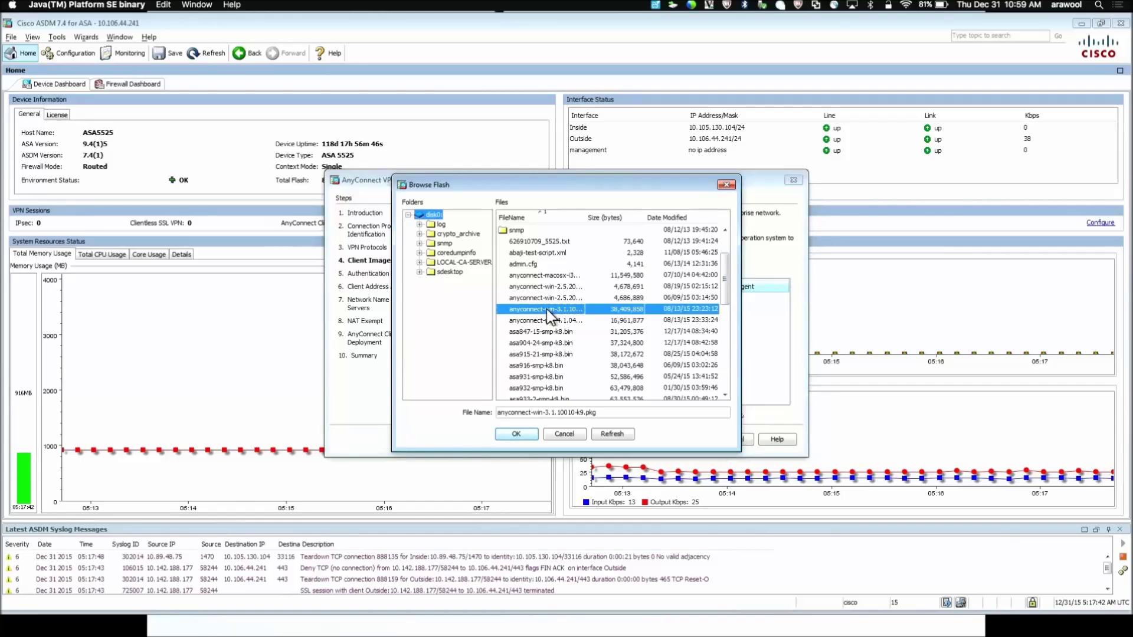
left_click(517, 434)
left_click(518, 346)
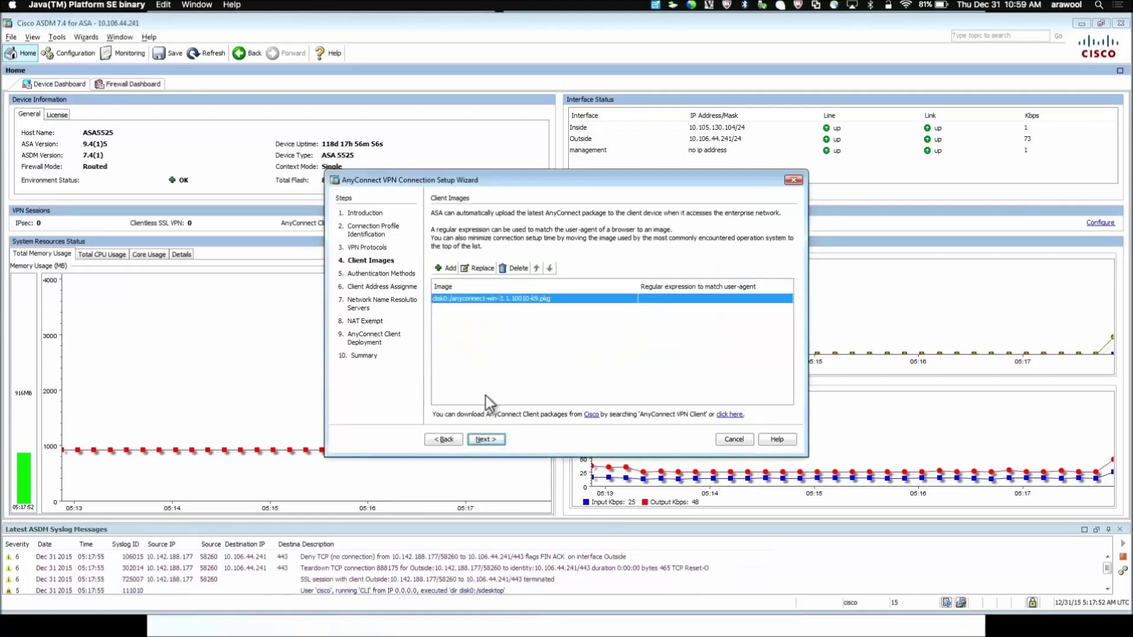
Step: Move to authentication methods, opening and dismissing the new server group form
left_click(494, 442)
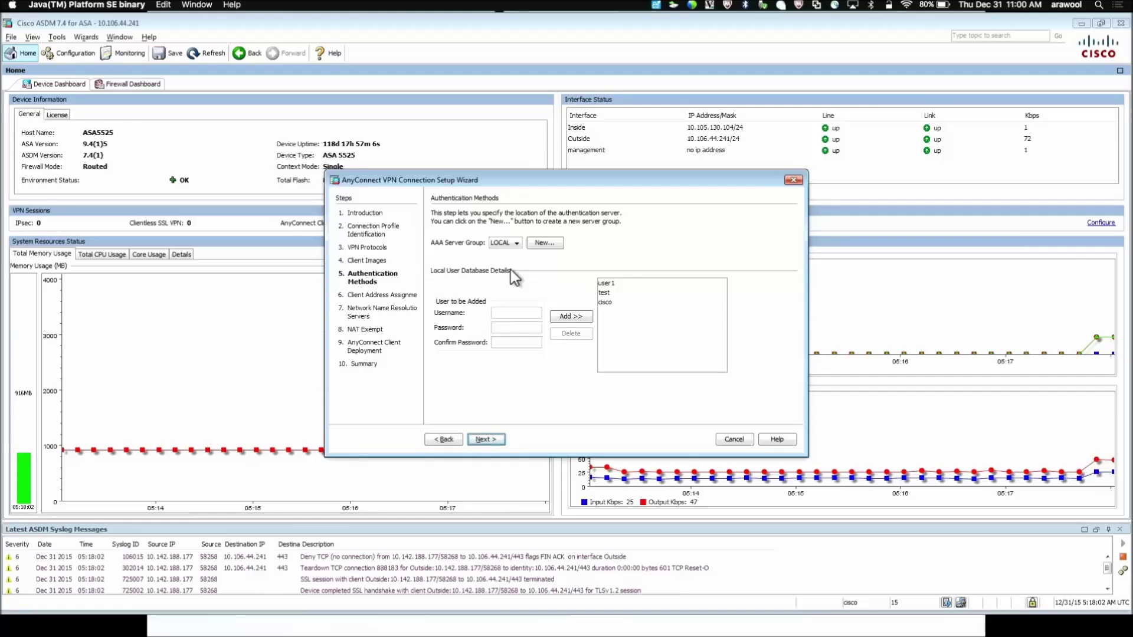
left_click(543, 243)
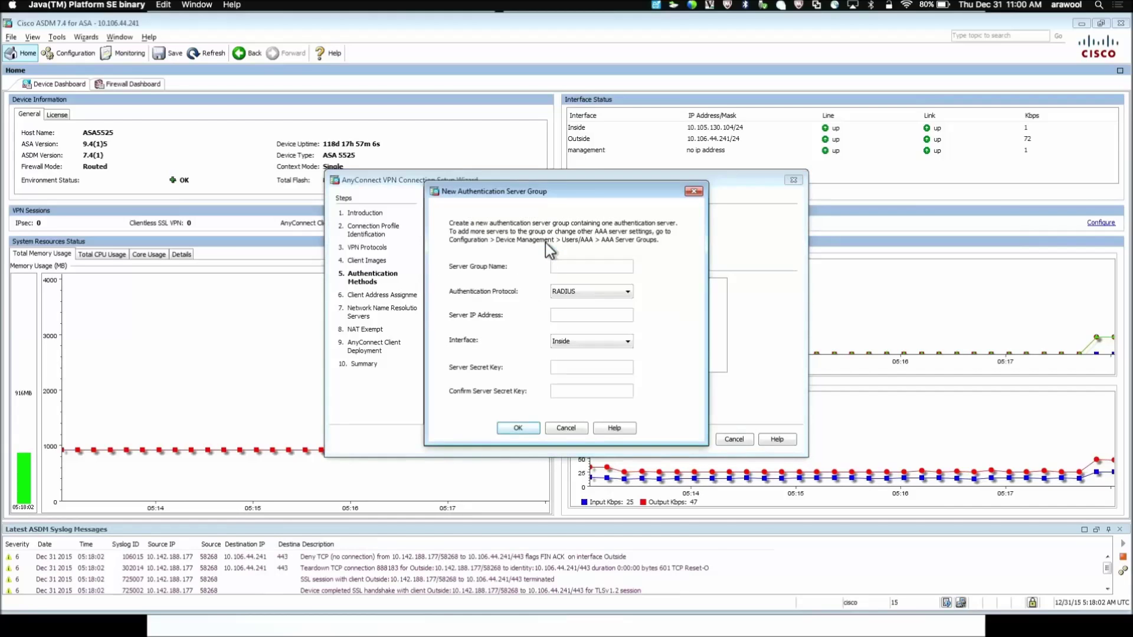
left_click(565, 429)
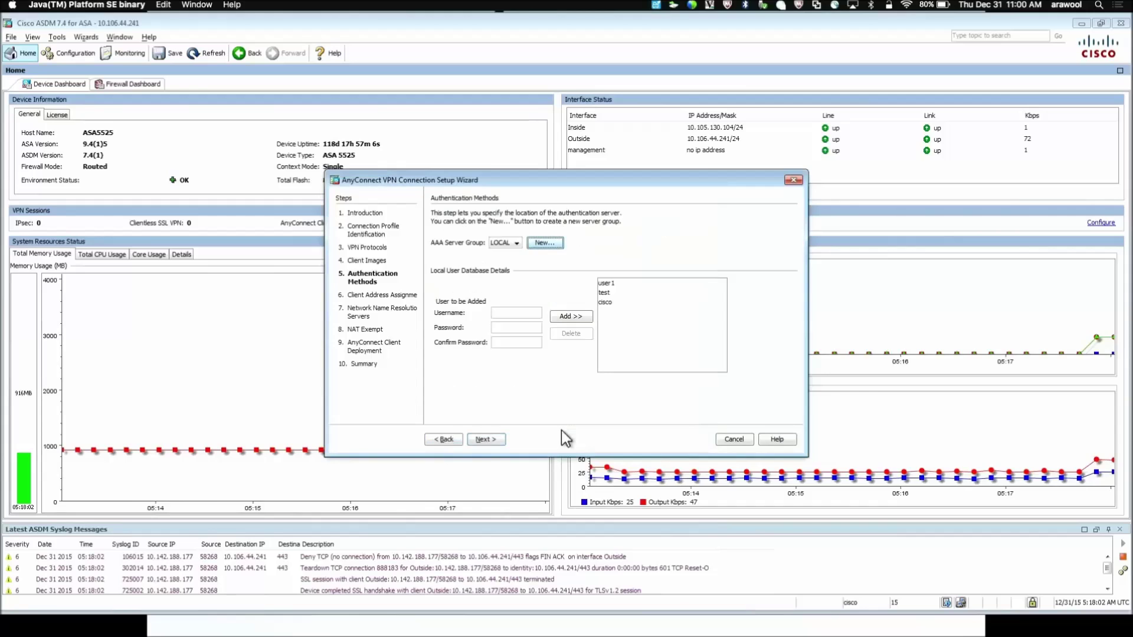
Step: Add local user user2 with a confirmed password to the LOCAL database
left_click(506, 313)
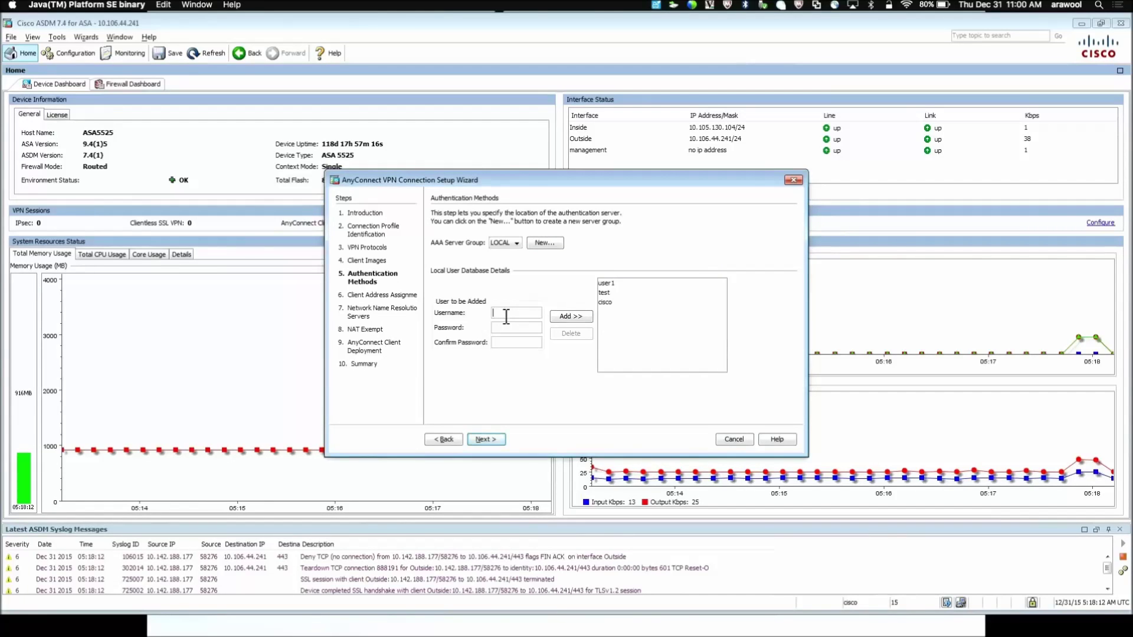
type("user2")
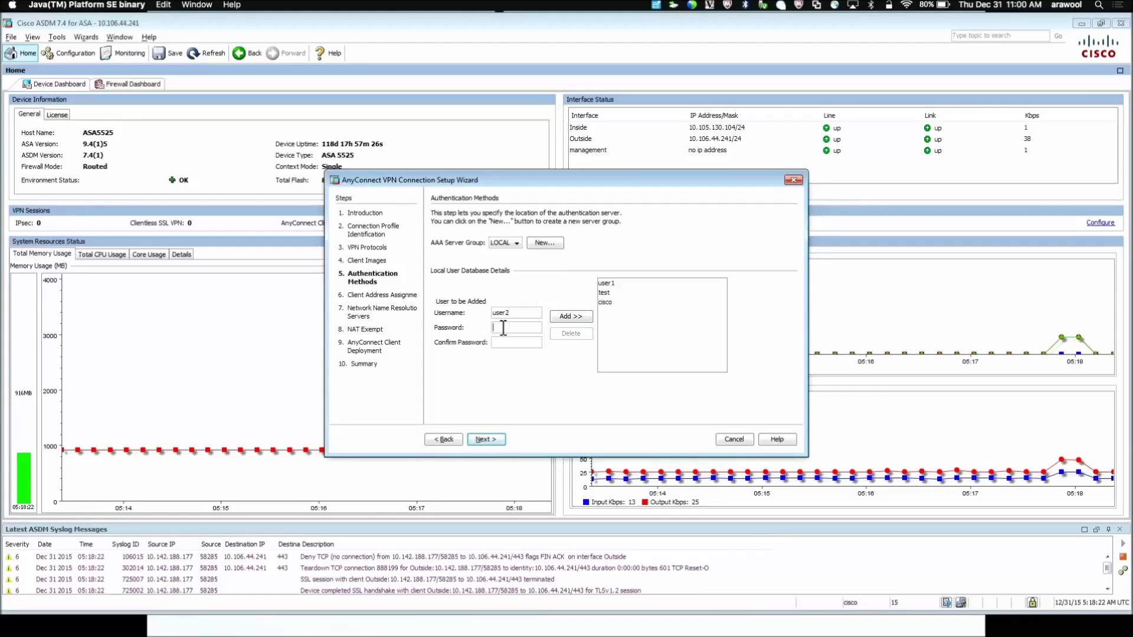
left_click(503, 328)
type("cisco")
left_click(501, 342)
type("cisco")
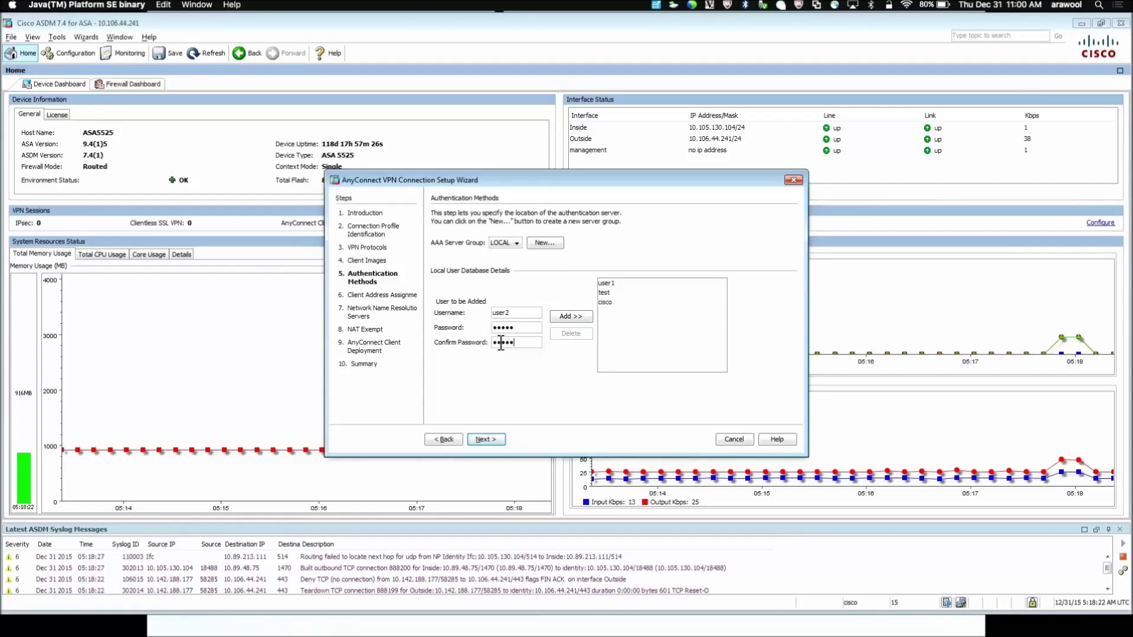
left_click(559, 318)
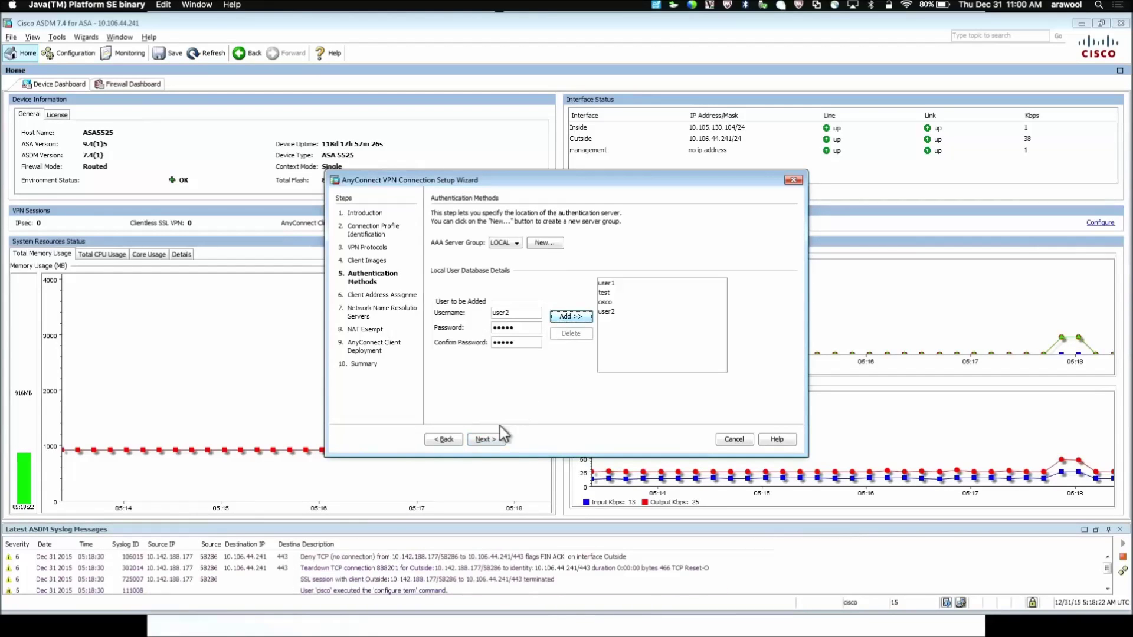
left_click(497, 443)
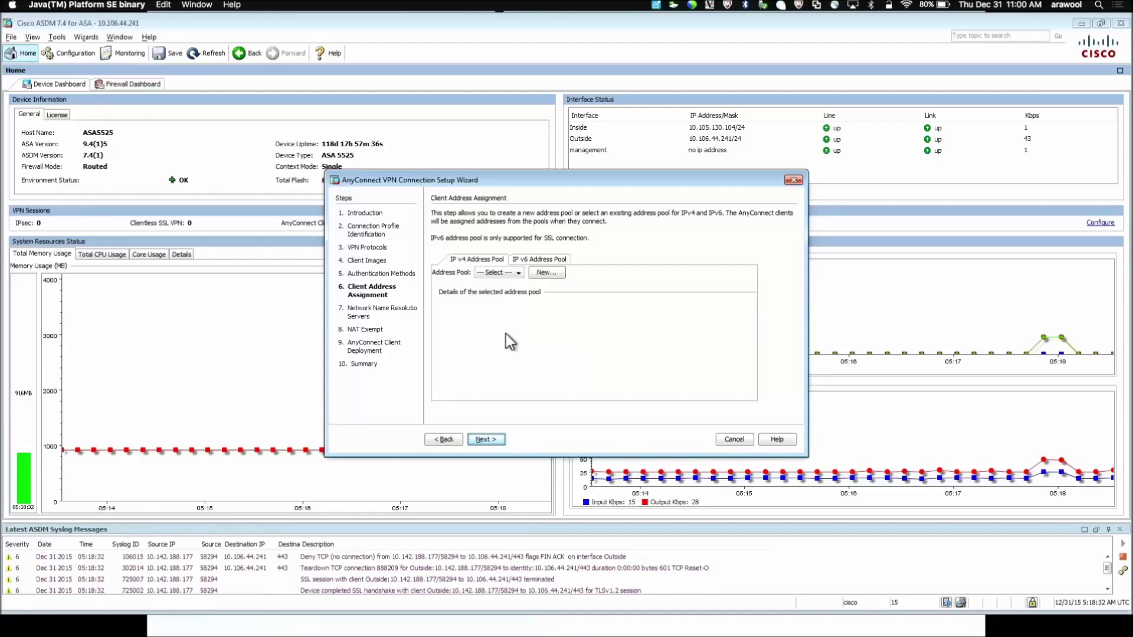
Step: Create pool VPN-POOL from 192.168.100.10 to 192.168.100.20 with mask 255.255.255.0
left_click(537, 274)
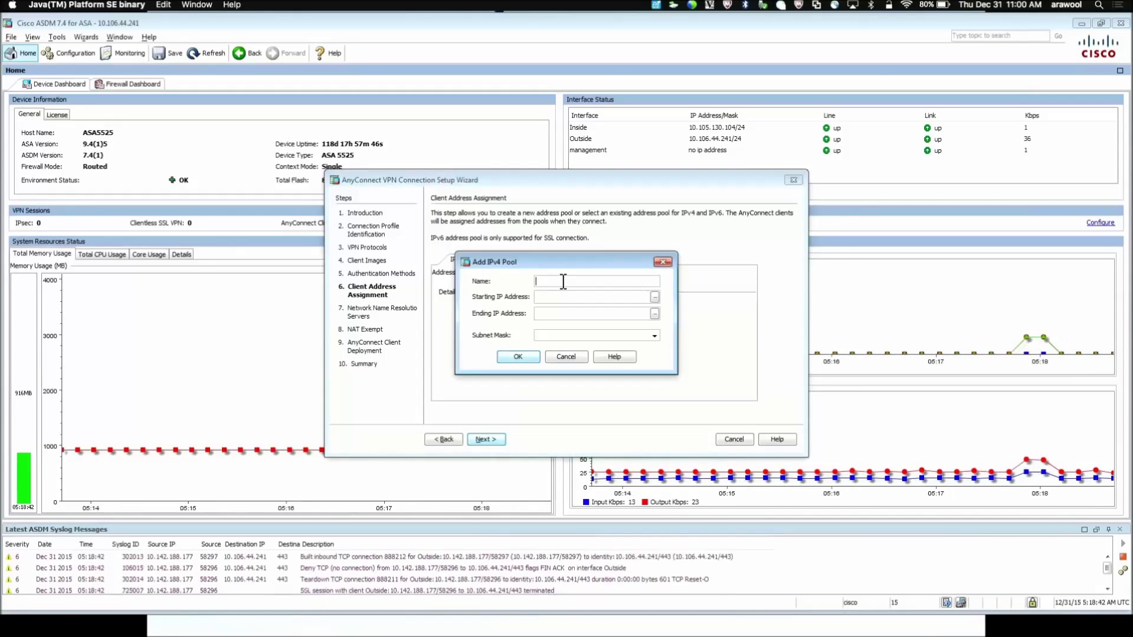
type("VPN")
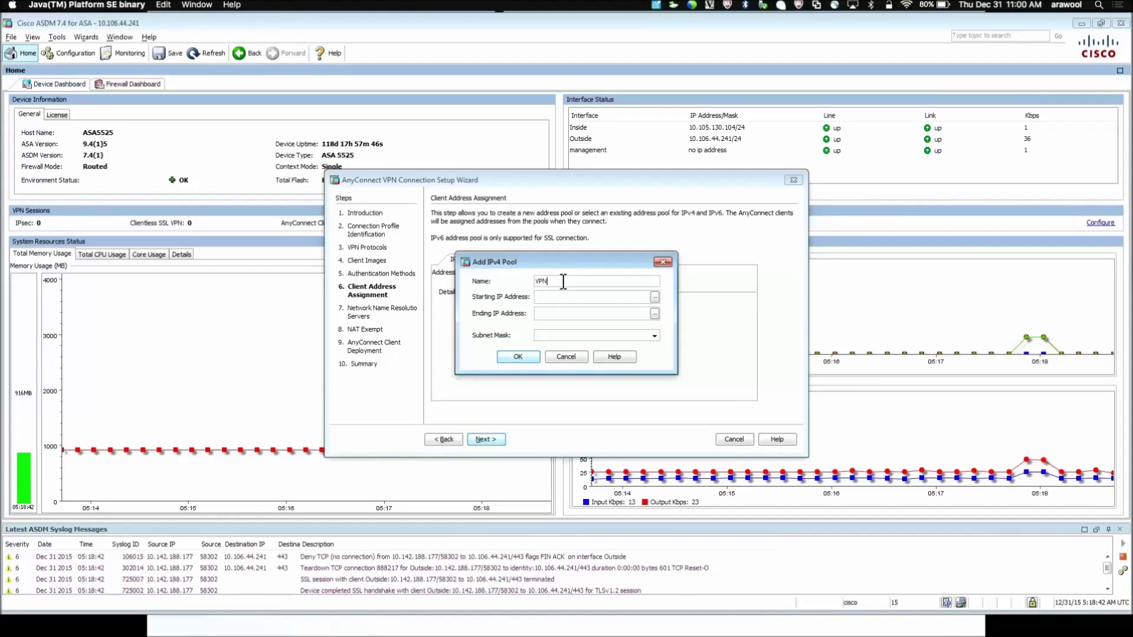
type("-POOL")
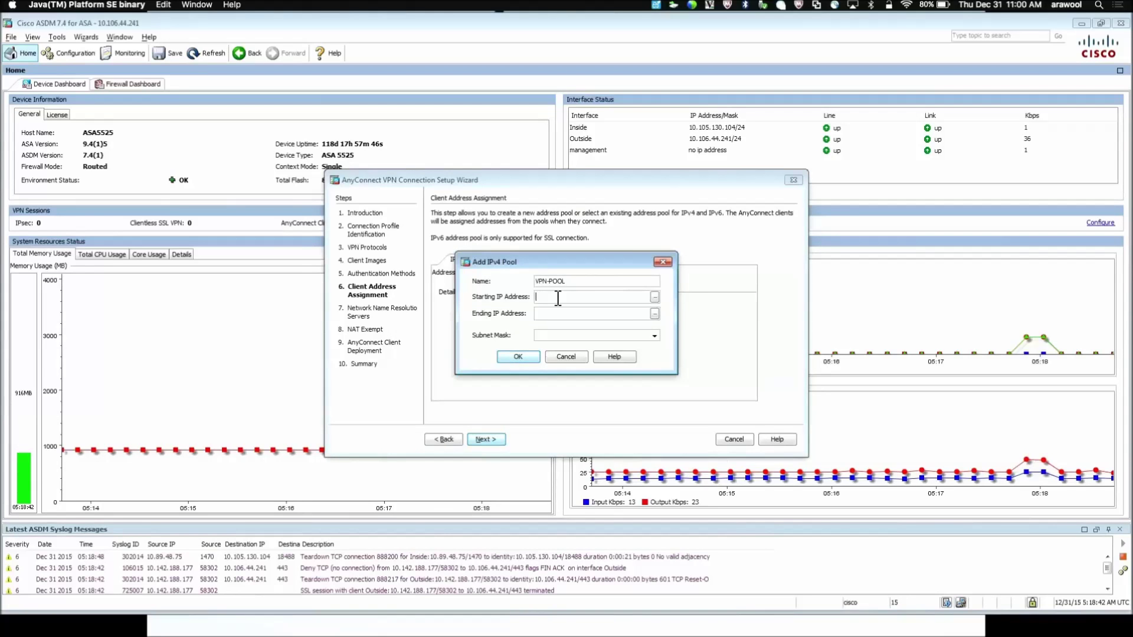
type("192.16")
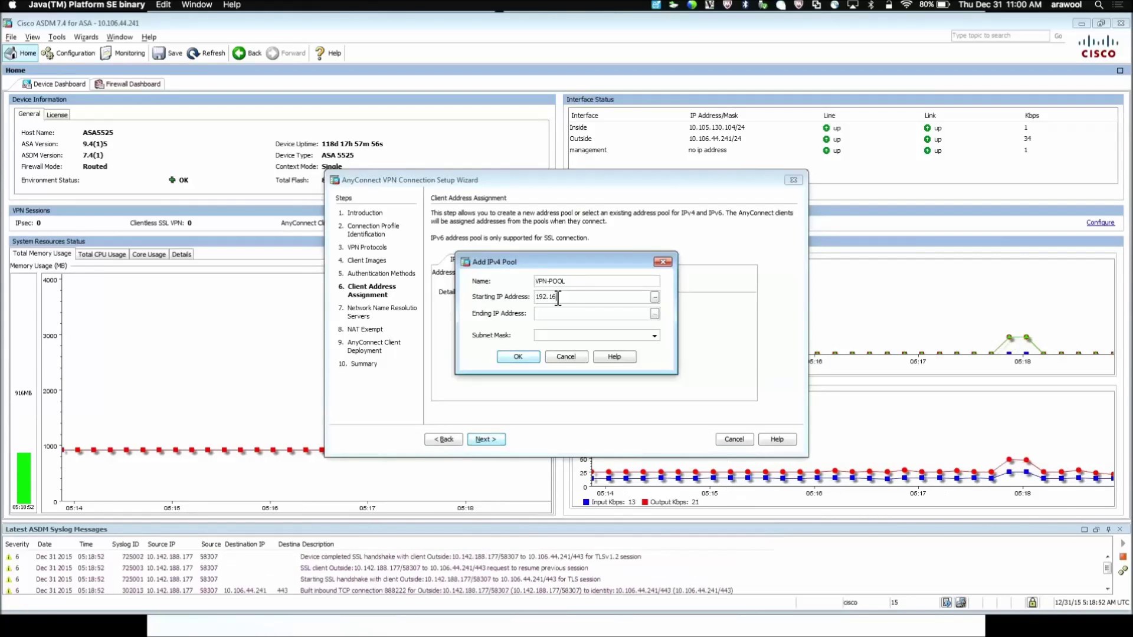
type("8.100.10")
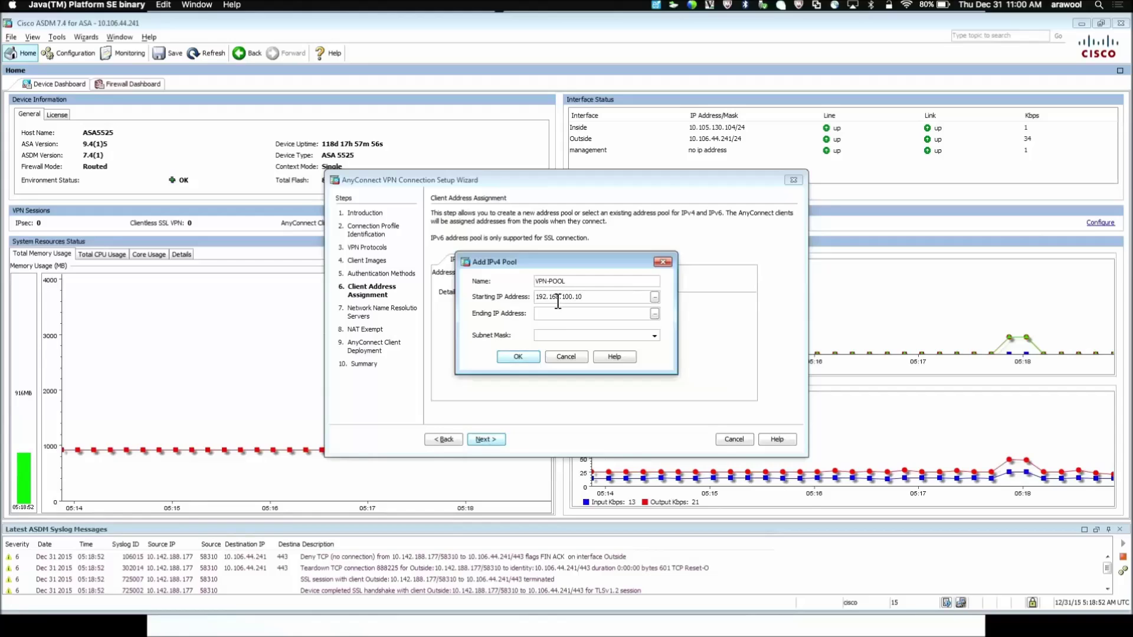
left_click(556, 312)
type("192.")
type("168.100.20")
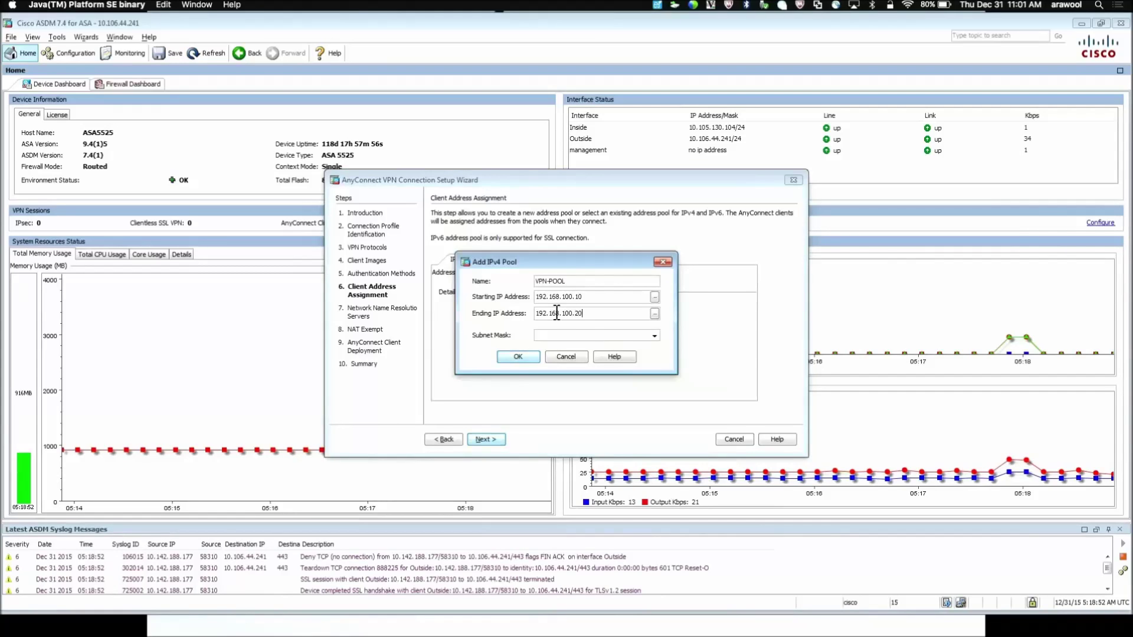
left_click(654, 336)
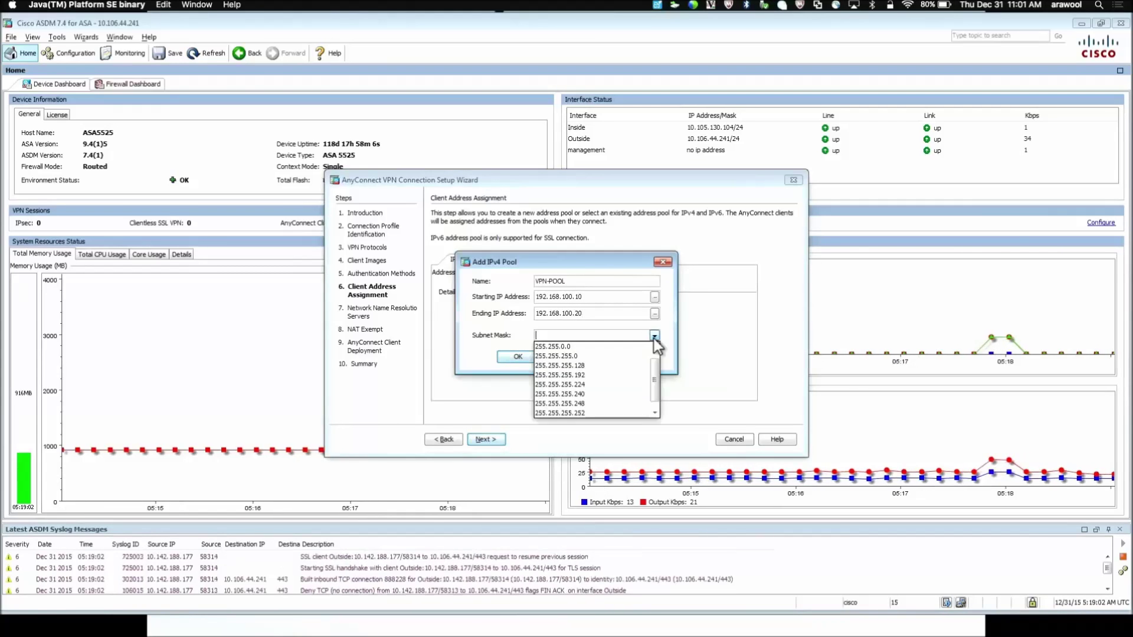
left_click(587, 357)
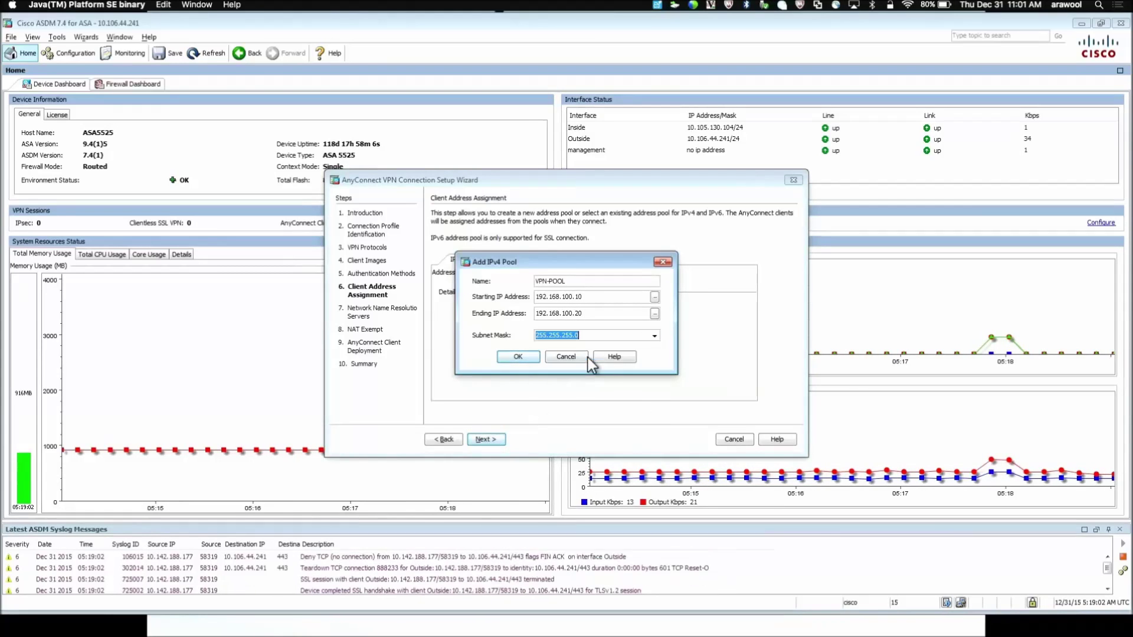
left_click(524, 356)
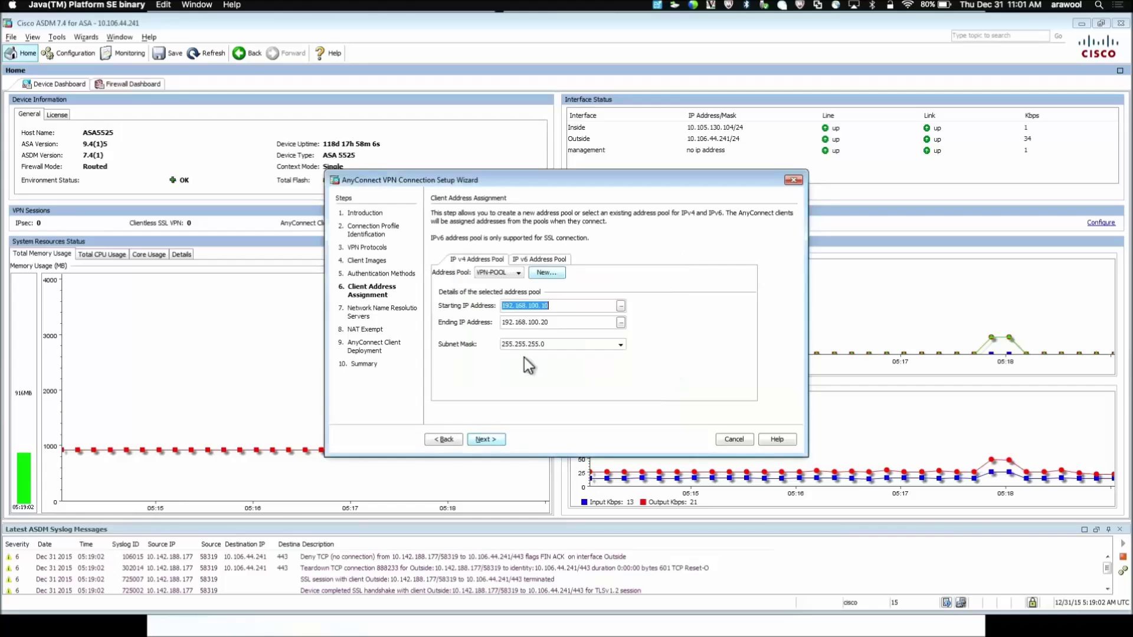
left_click(485, 440)
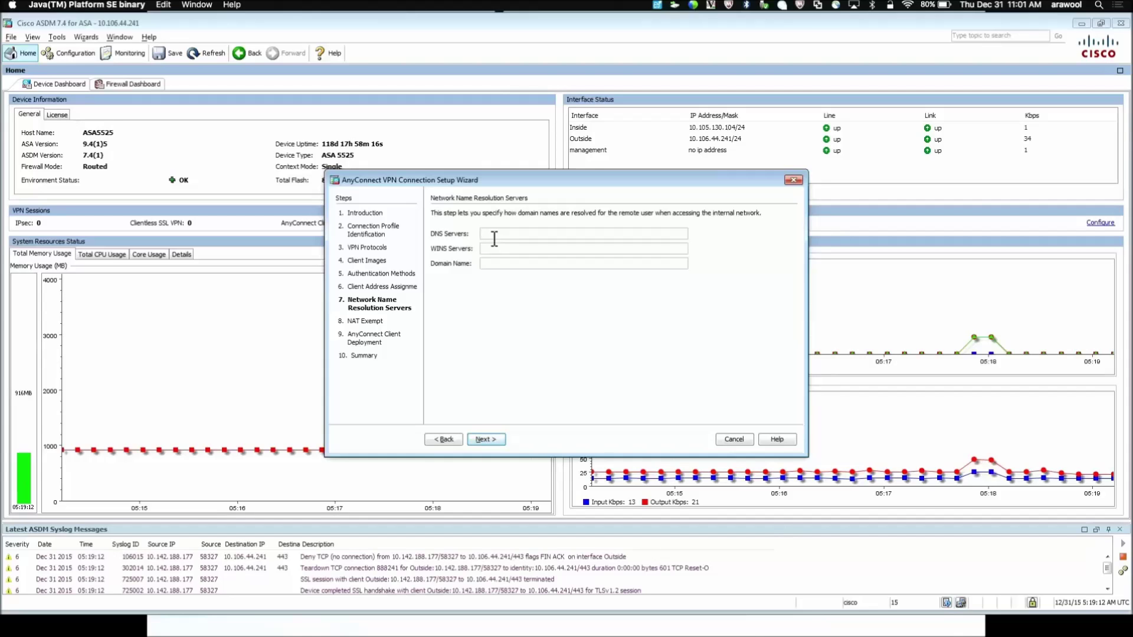
Step: Enter 192.168.100.2 for the DNS and WINS servers and cisco.com as domain name
type("192.168.100.2")
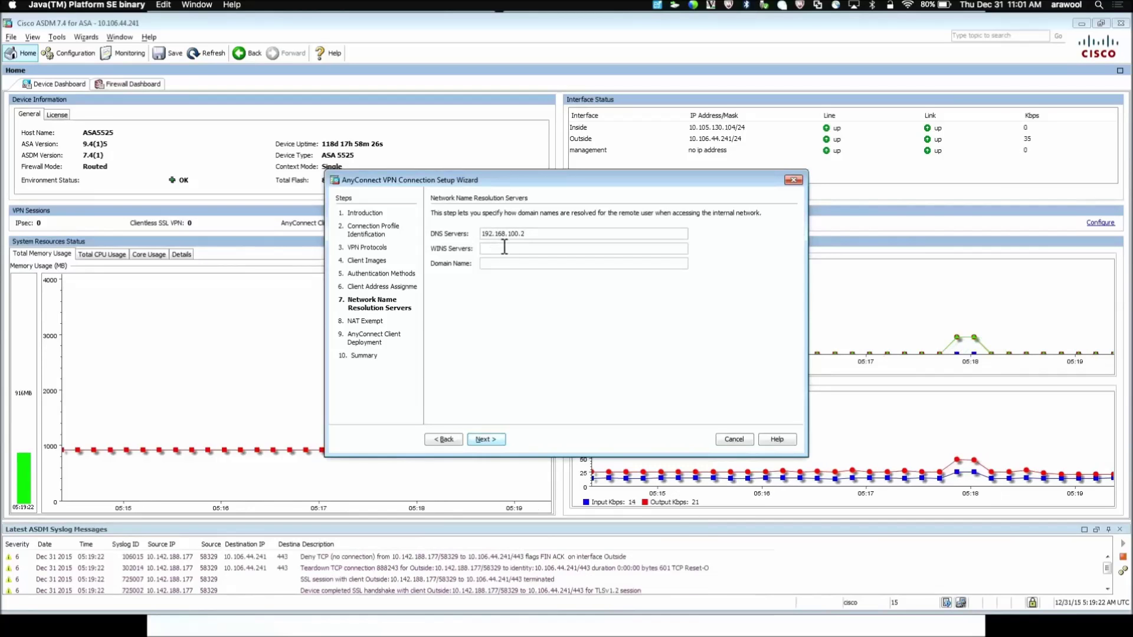
left_click(504, 248)
type("192.168")
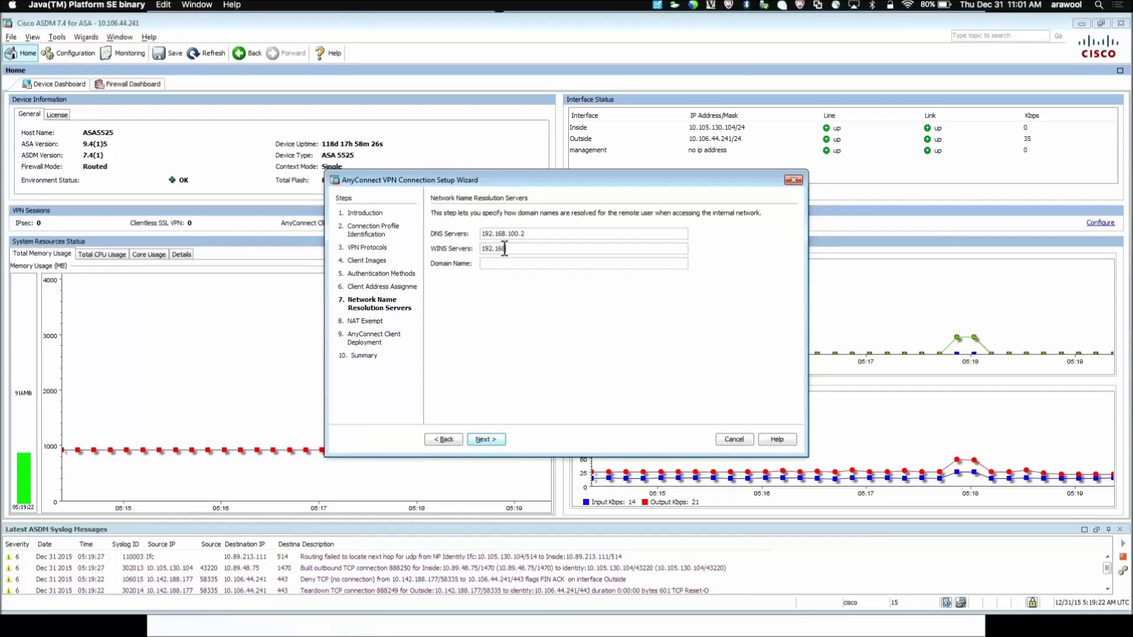
type(".100.2")
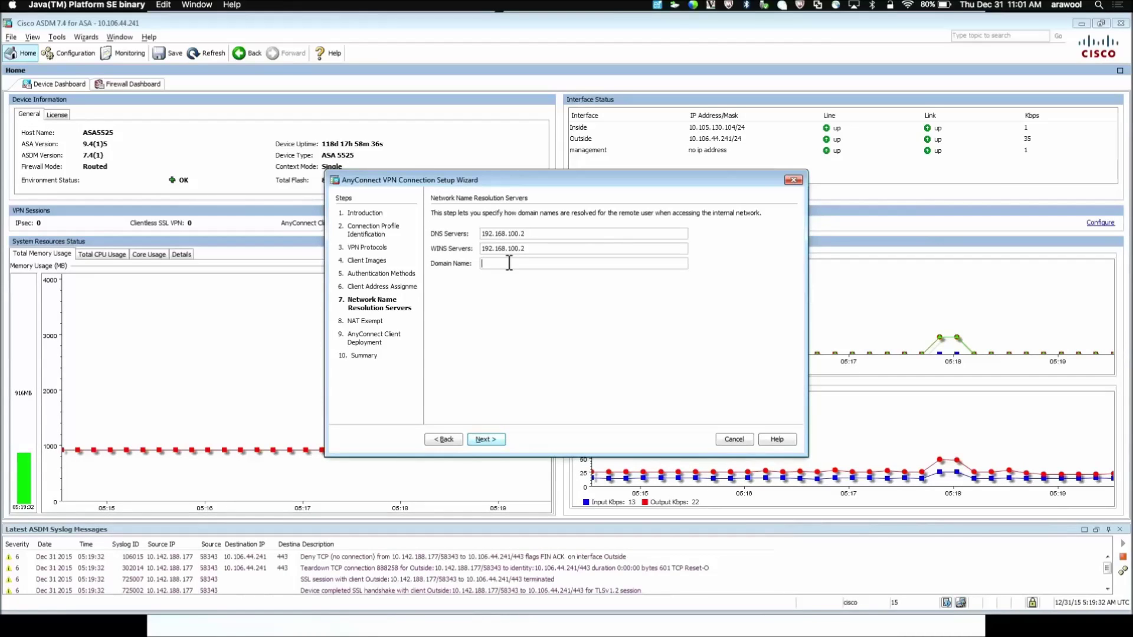
left_click(509, 263)
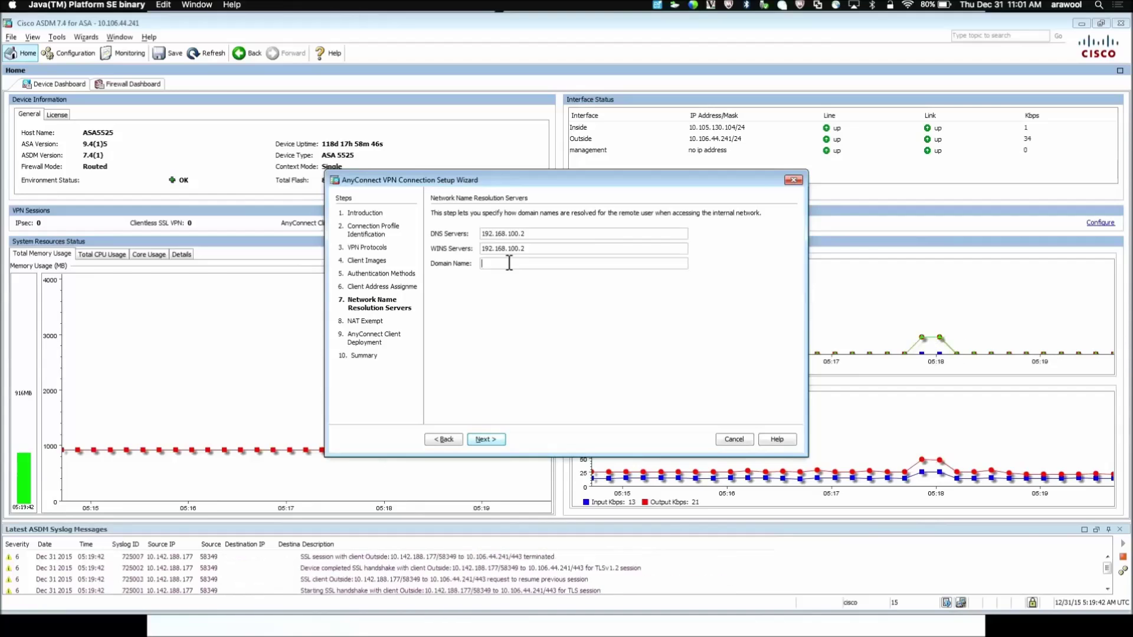
type("cisco.com")
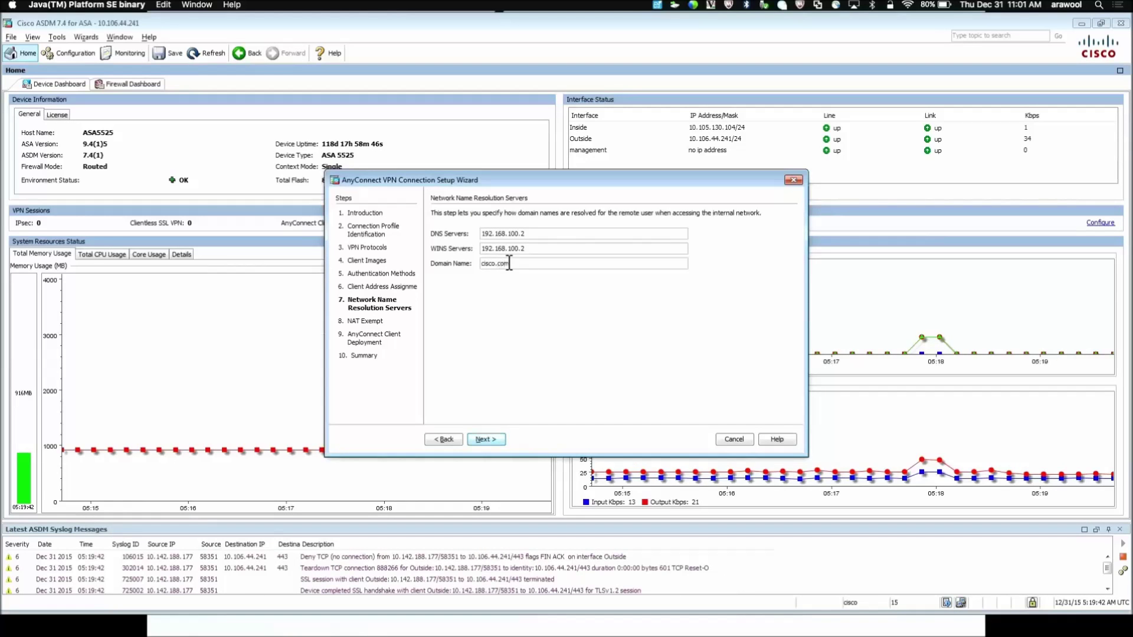
left_click(497, 441)
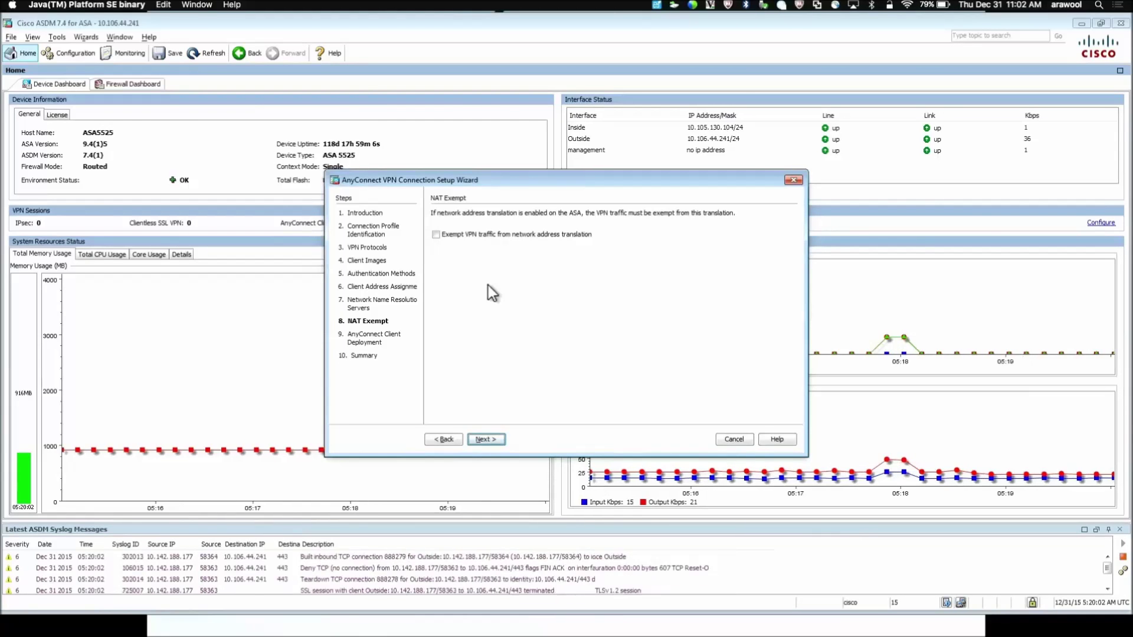
Step: Exempt VPN traffic from NAT, keeping Inside as the inside interface
left_click(436, 234)
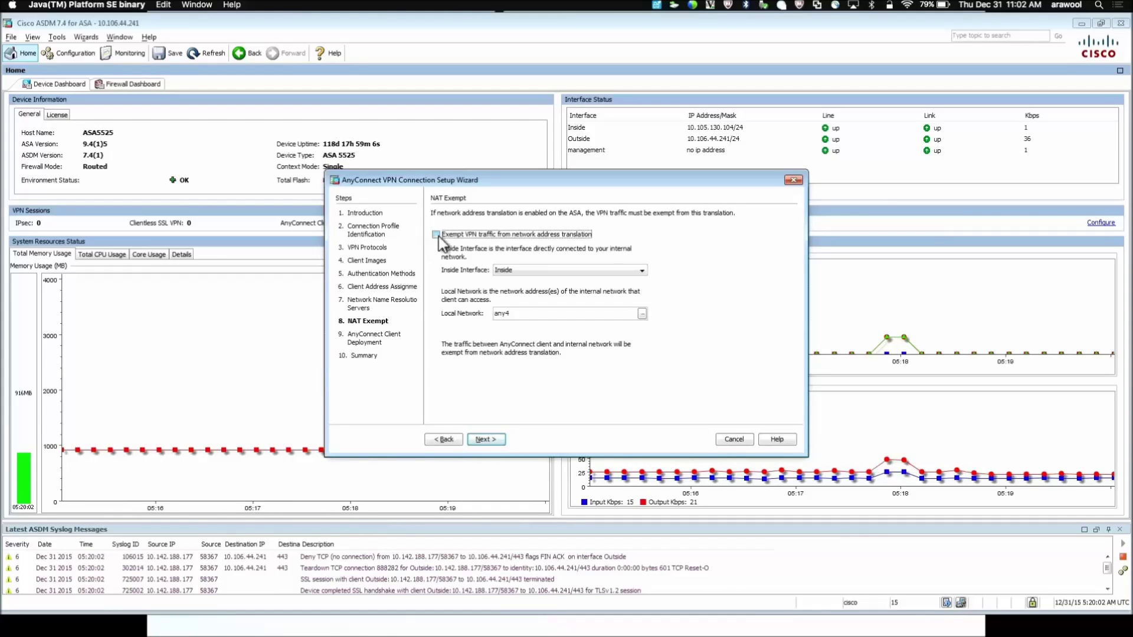
left_click(529, 275)
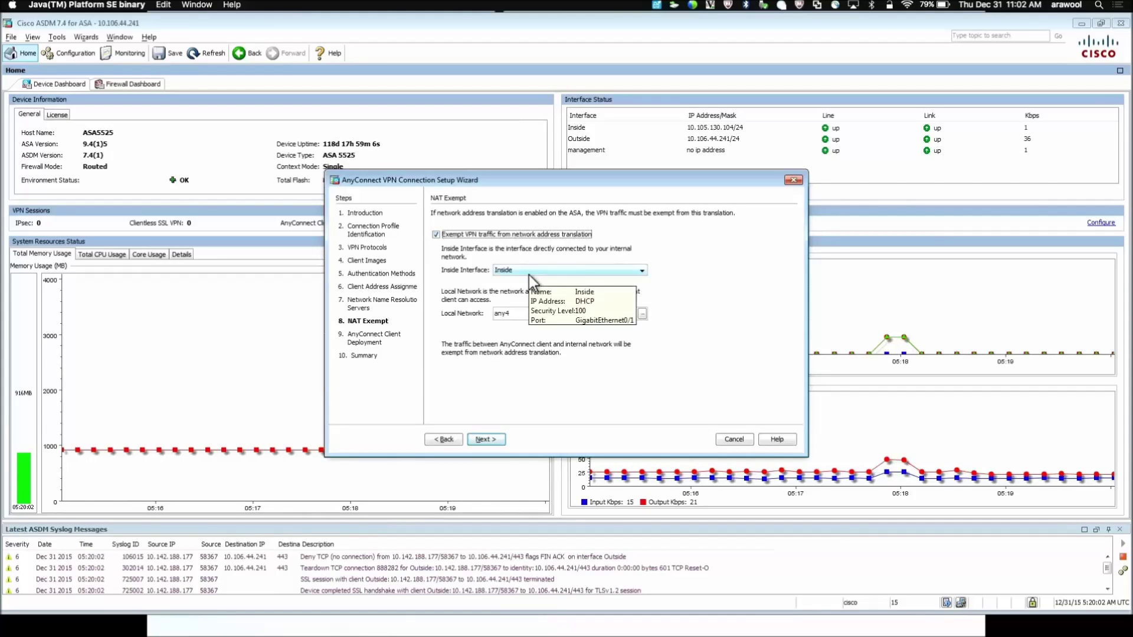
left_click(528, 275)
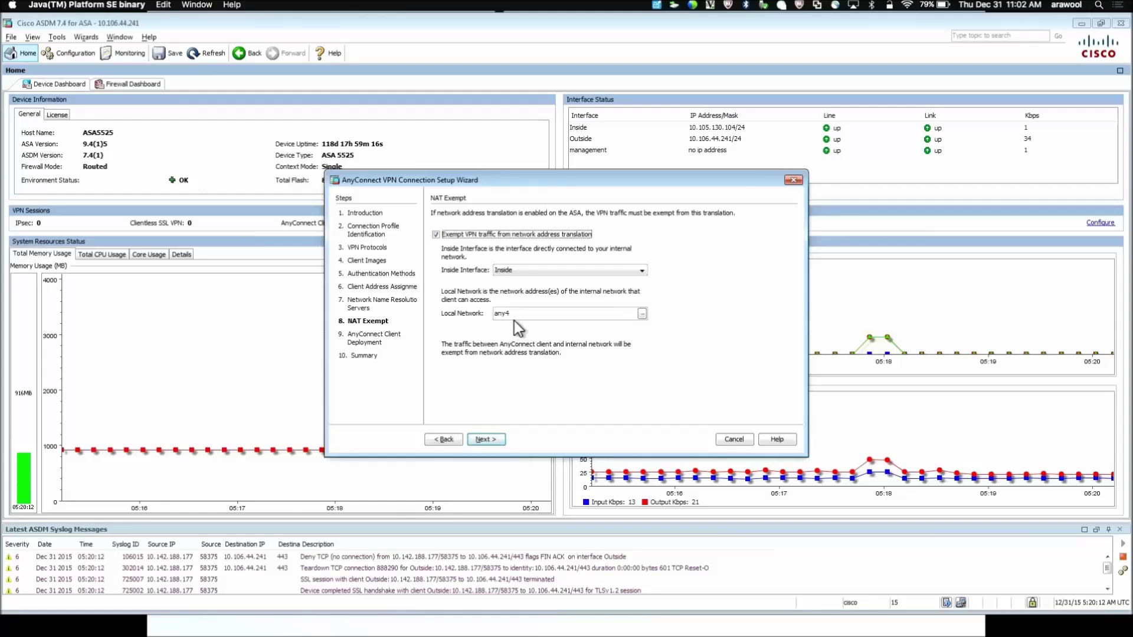
left_click(485, 440)
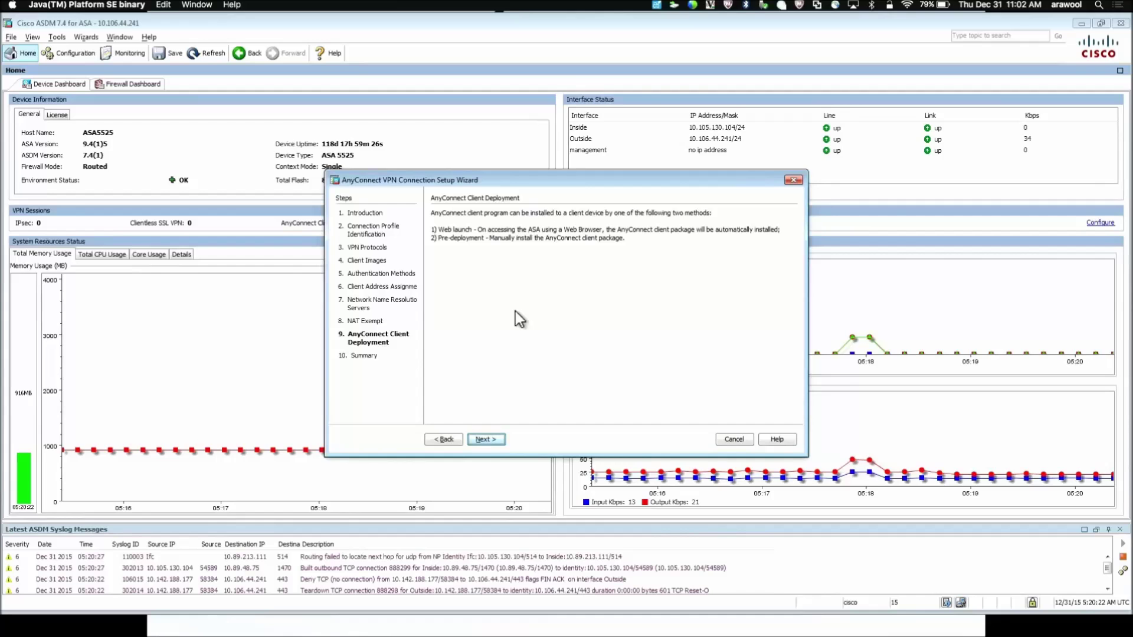
Step: Finish the wizard and send the generated CLI commands to the ASA
left_click(485, 442)
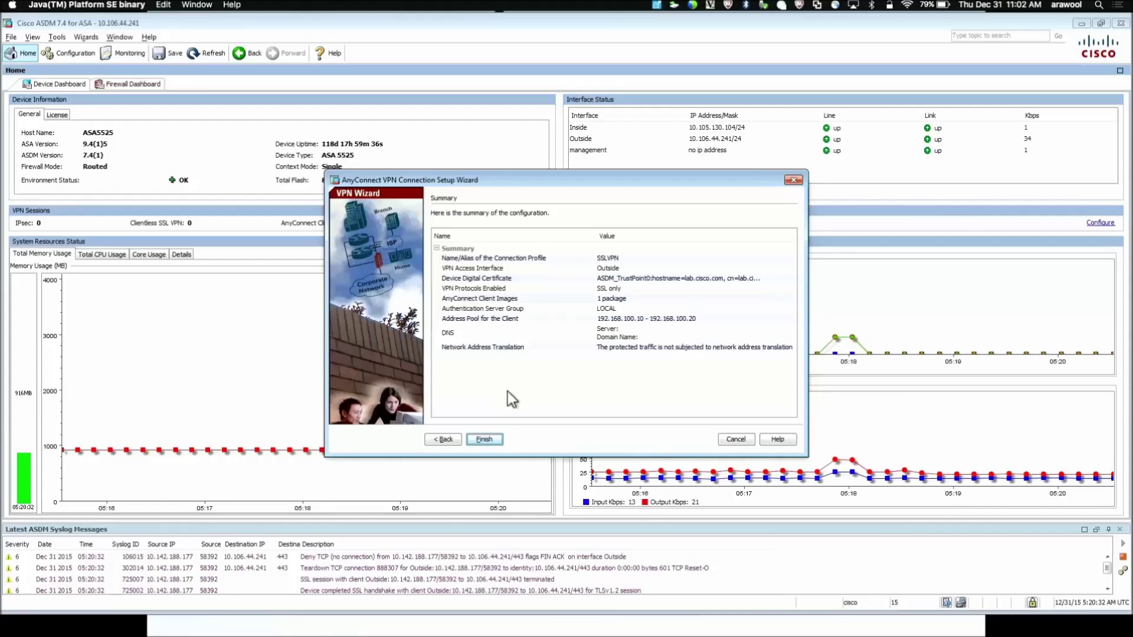
left_click(484, 439)
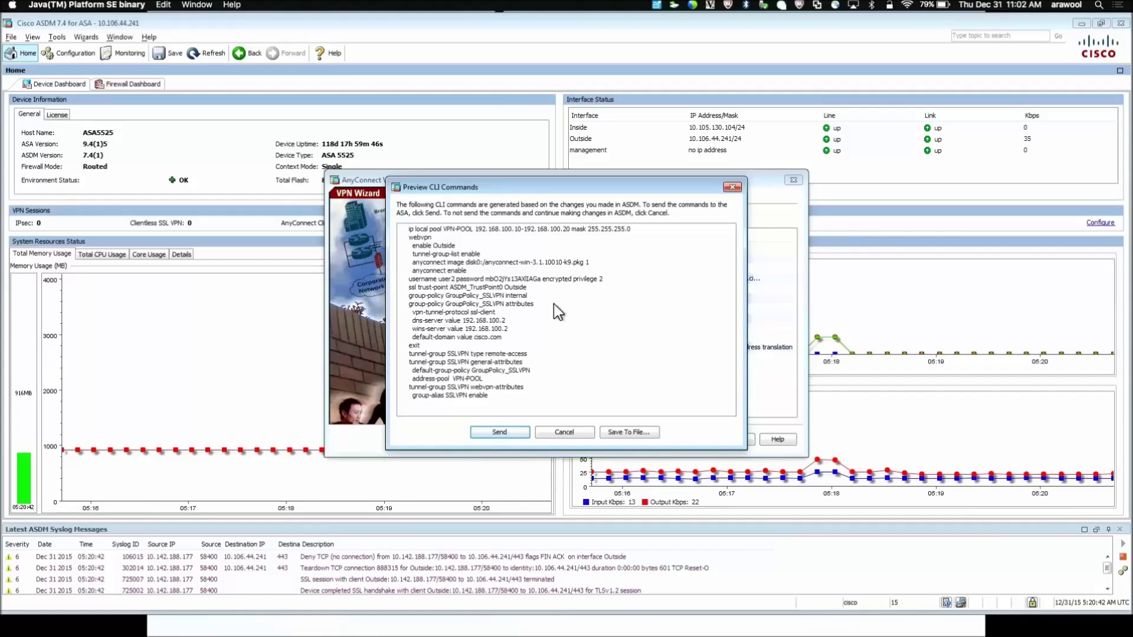
left_click(500, 432)
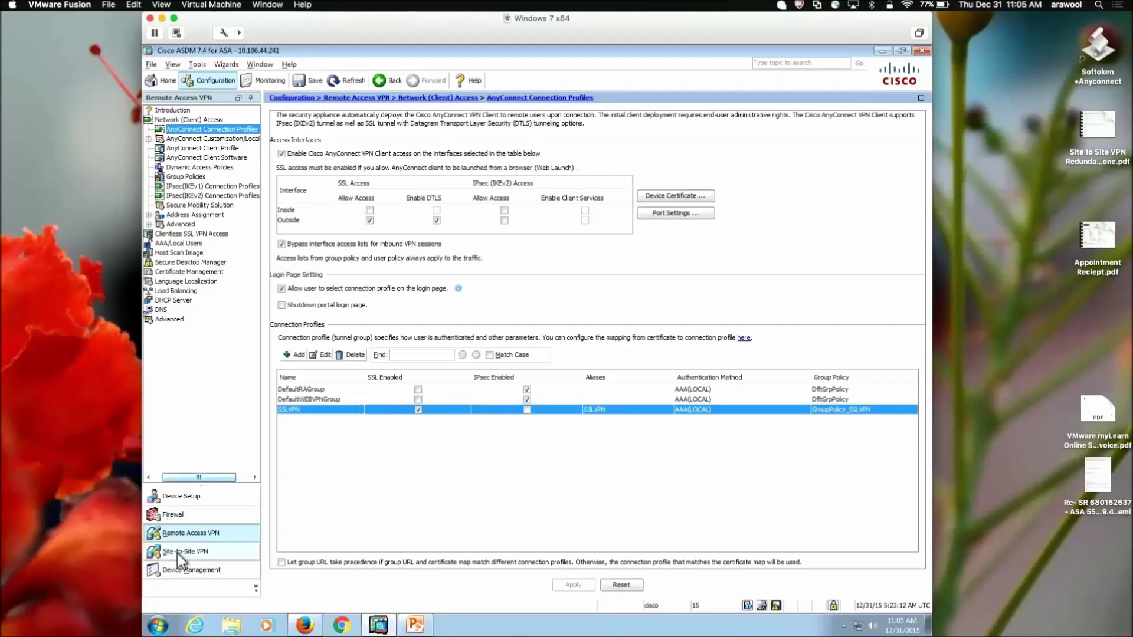
Step: Launch Cisco AnyConnect Secure Mobility Client and enter server address 10.106.44.241
left_click(159, 628)
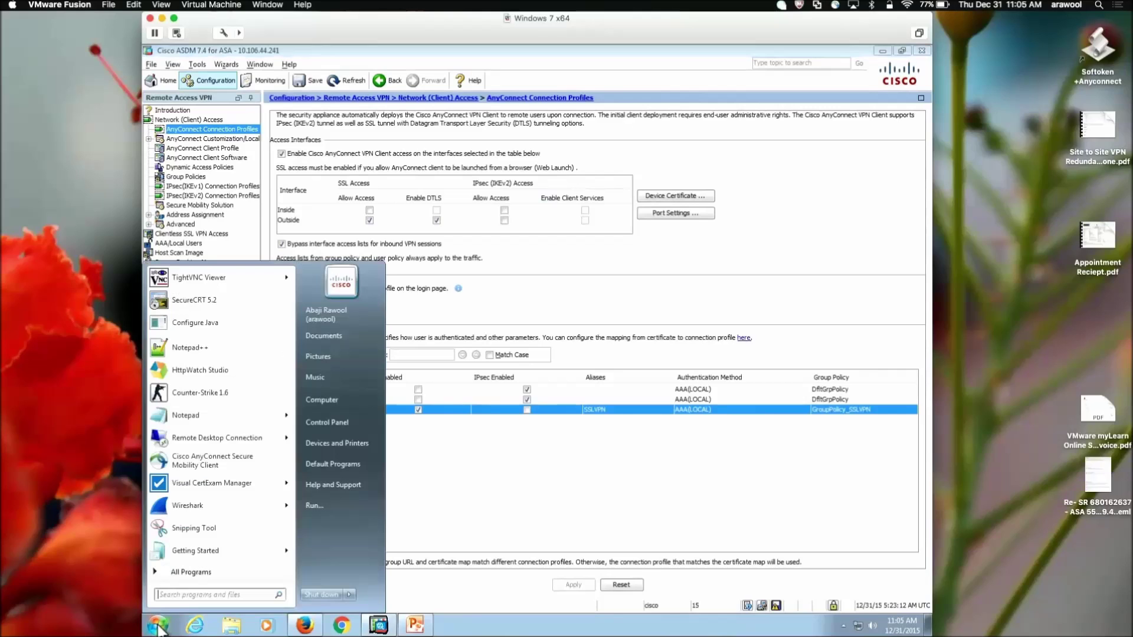
left_click(195, 464)
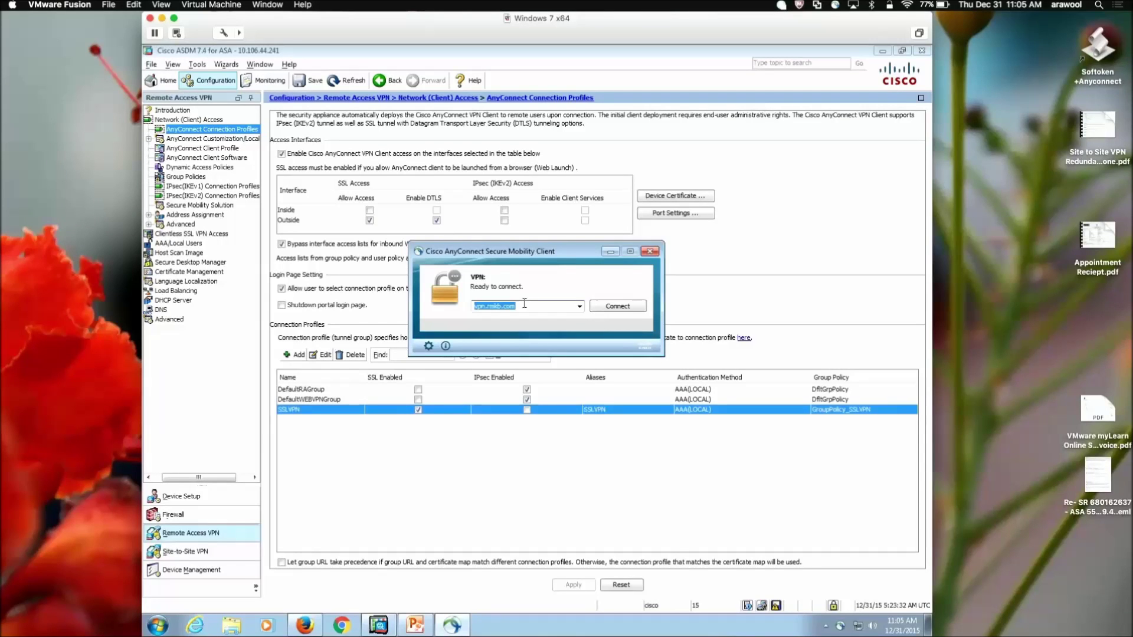
type("1")
type("10")
type(".10")
type("6")
type(".")
type("44.2")
type("41")
Step: Connect to 10.106.44.241, accept the untrusted certificate, and log in with the test user's credentials
left_click(603, 310)
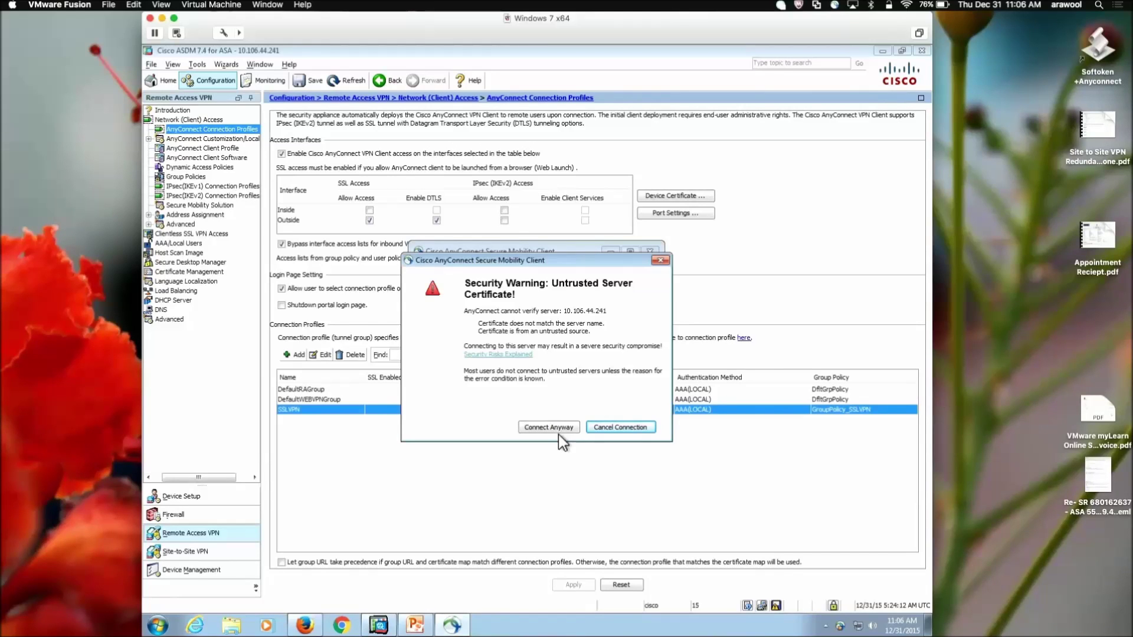
left_click(553, 430)
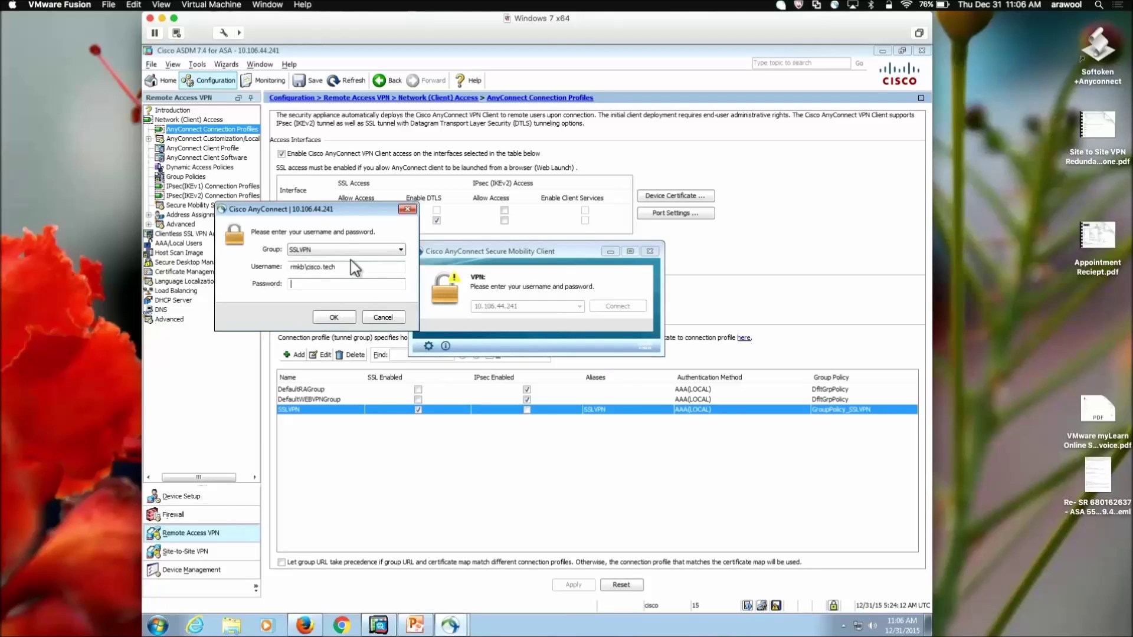
left_click_drag(351, 264, 252, 269)
key("BackSpace")
type("user2")
left_click(314, 286)
type("*****")
left_click(323, 317)
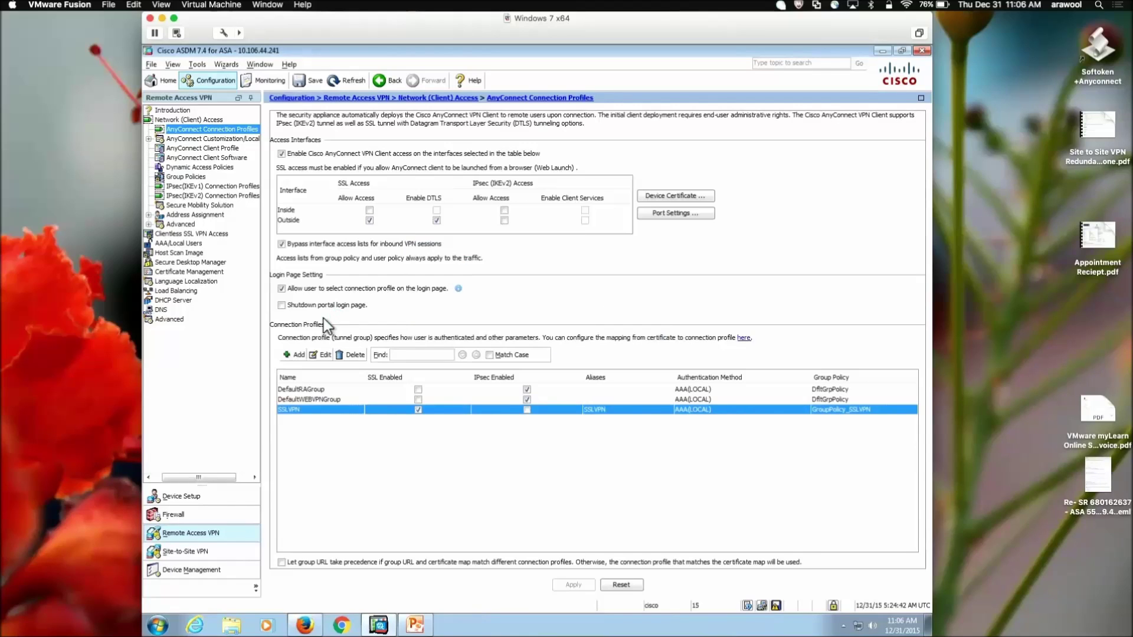
Step: Review the connection statistics and route details, confirming all traffic is tunnelled via secured route 0.0.0.0/0
left_click(844, 627)
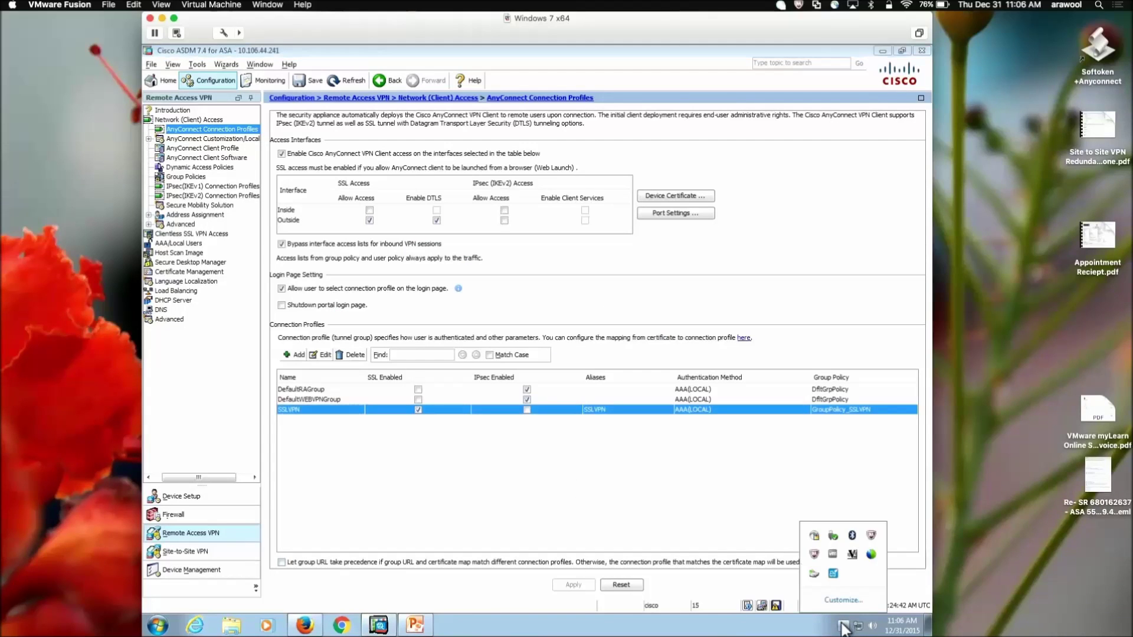
left_click(814, 538)
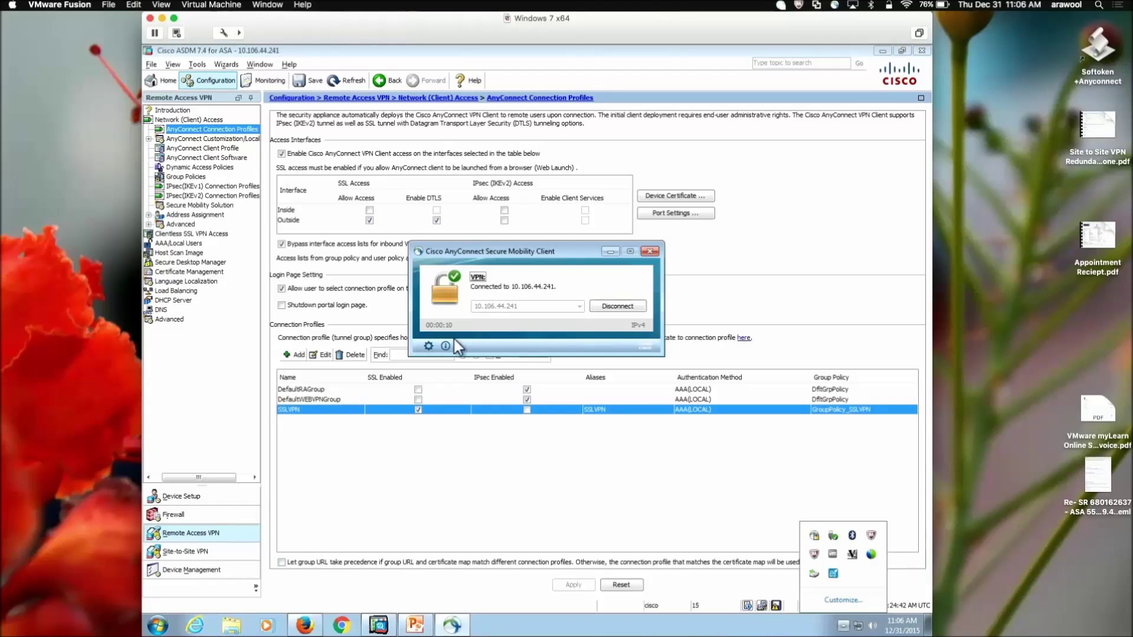
left_click(429, 347)
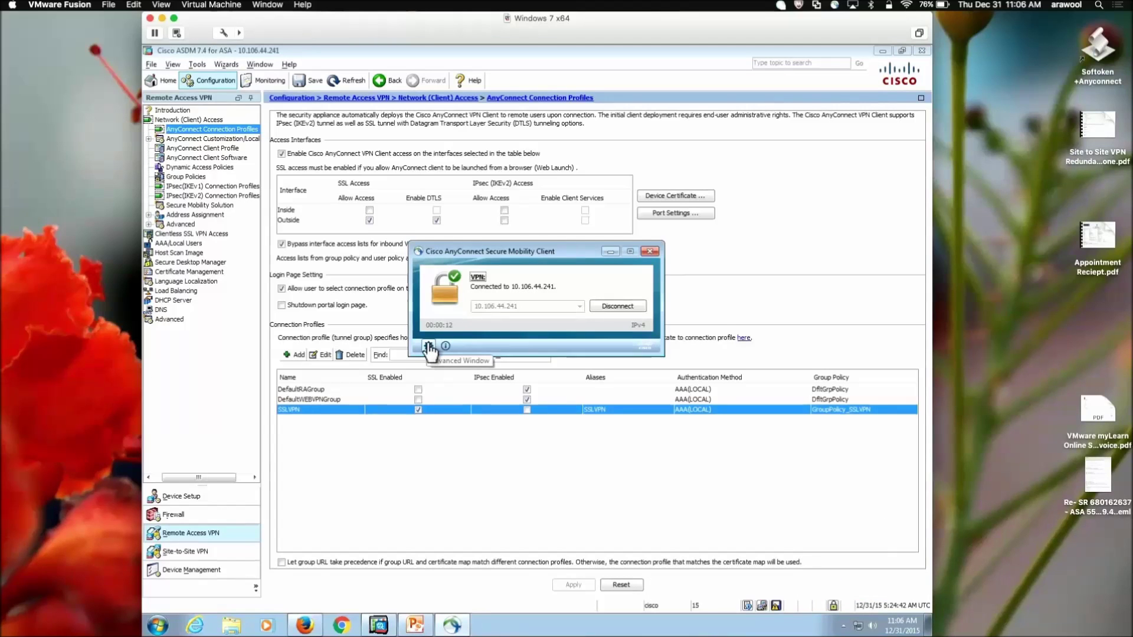
left_click(427, 347)
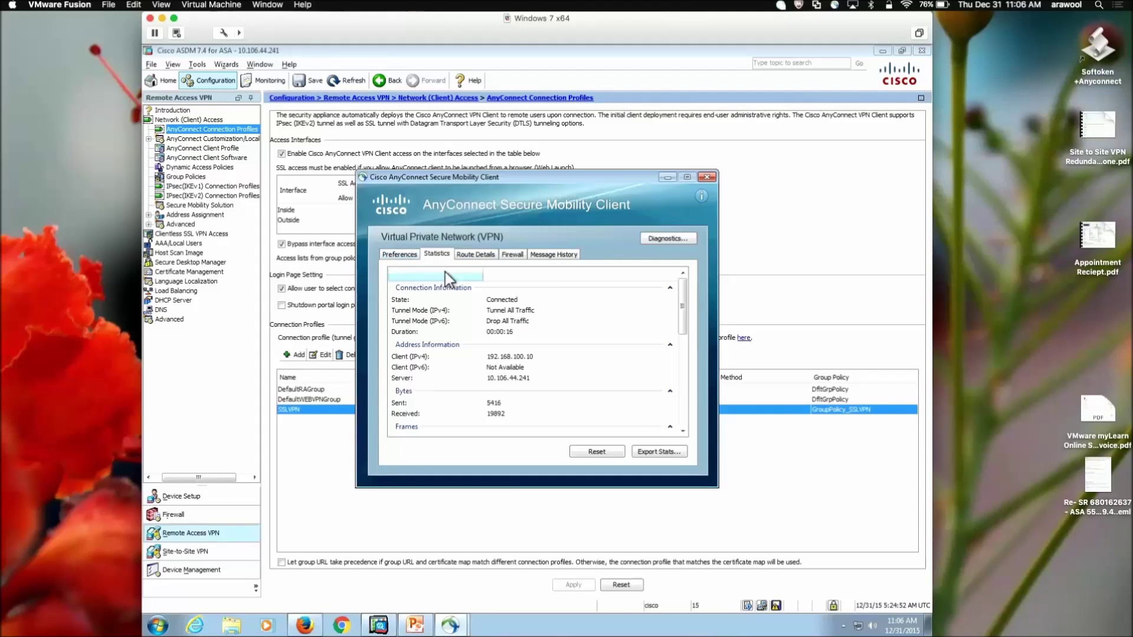
left_click_drag(681, 302, 683, 337)
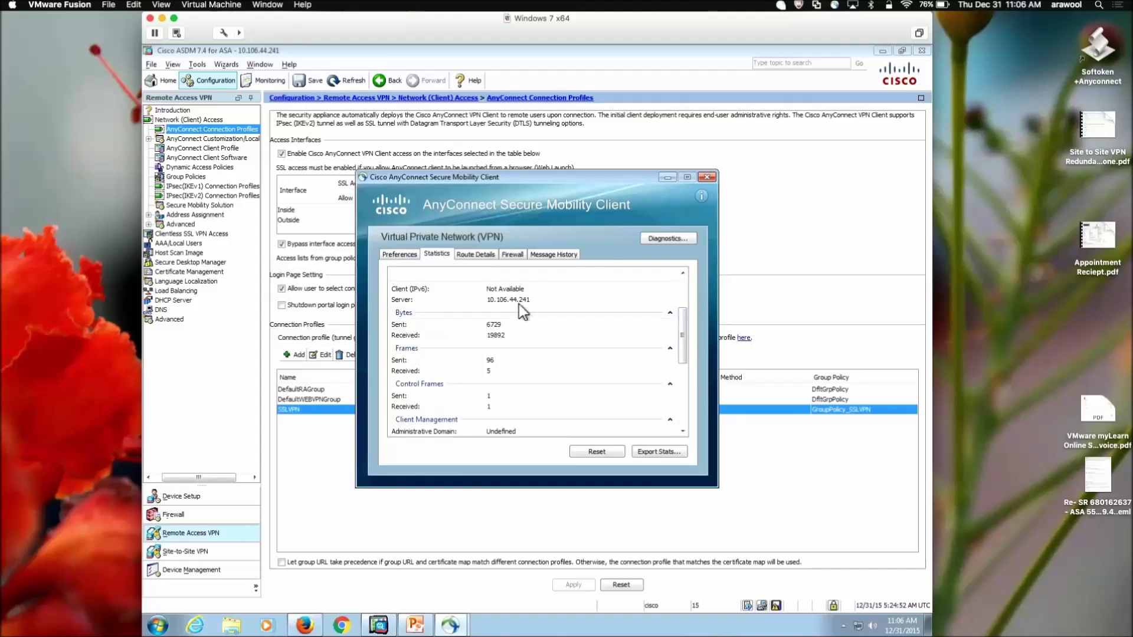
left_click_drag(682, 334, 671, 291)
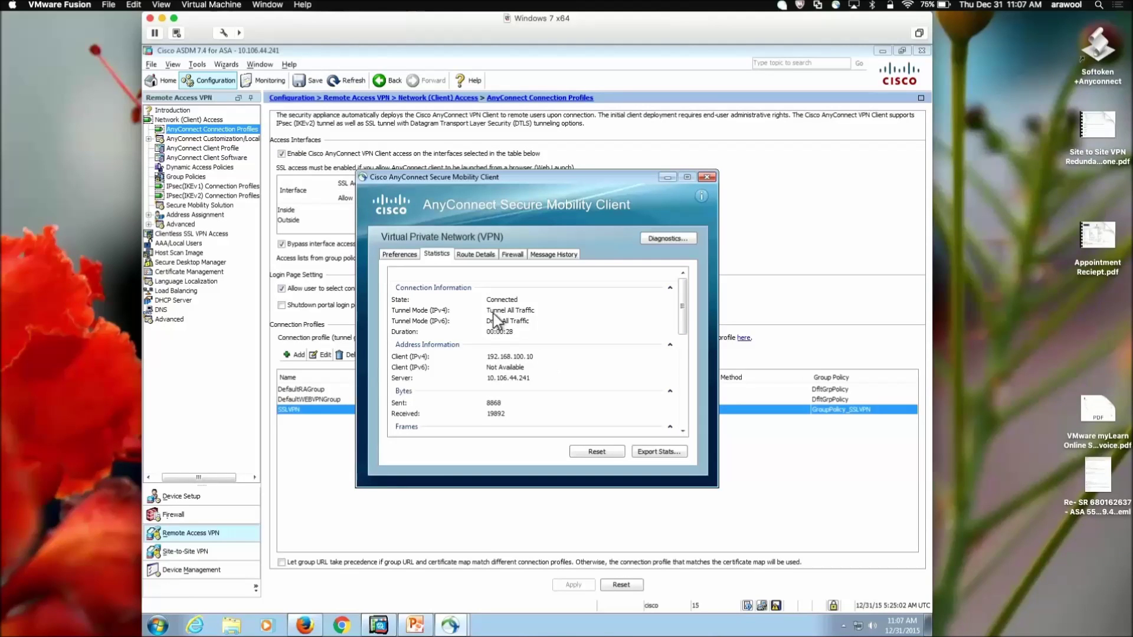
left_click(473, 256)
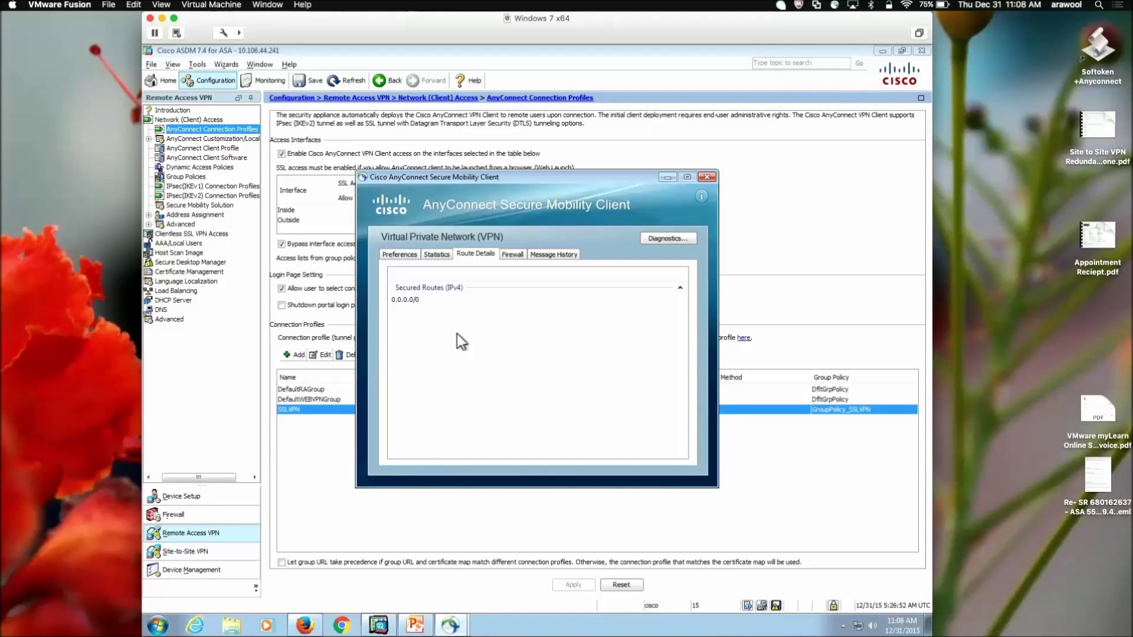
left_click(706, 177)
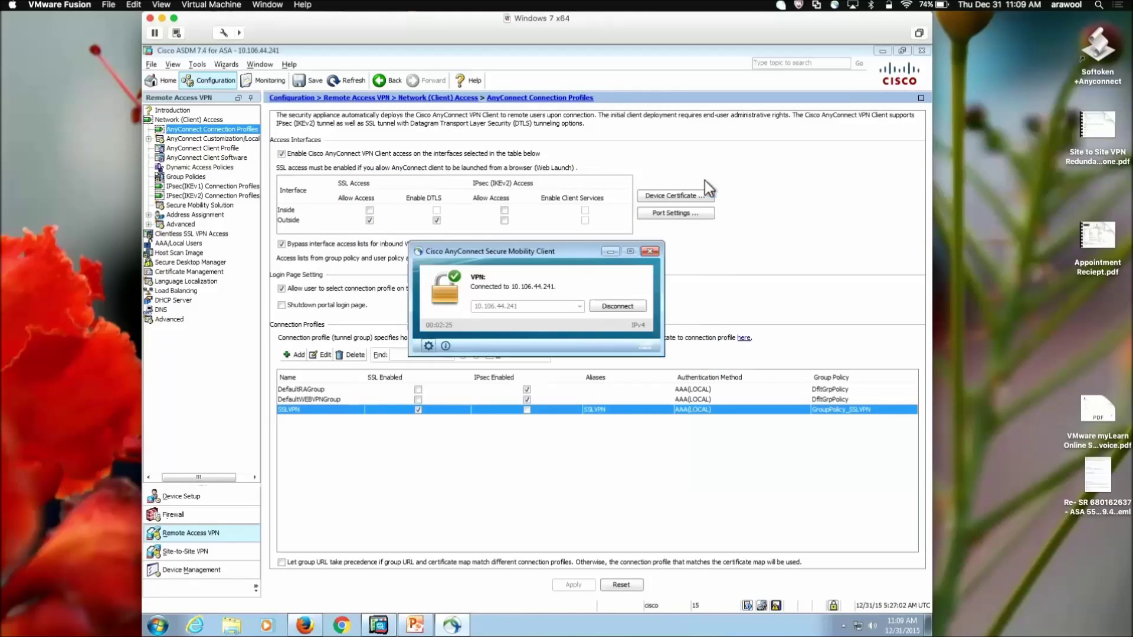
Step: Disconnect the VPN, then edit GroupPolicy_SSLVPN from the SSLVPN connection profile's group policy list
left_click(615, 307)
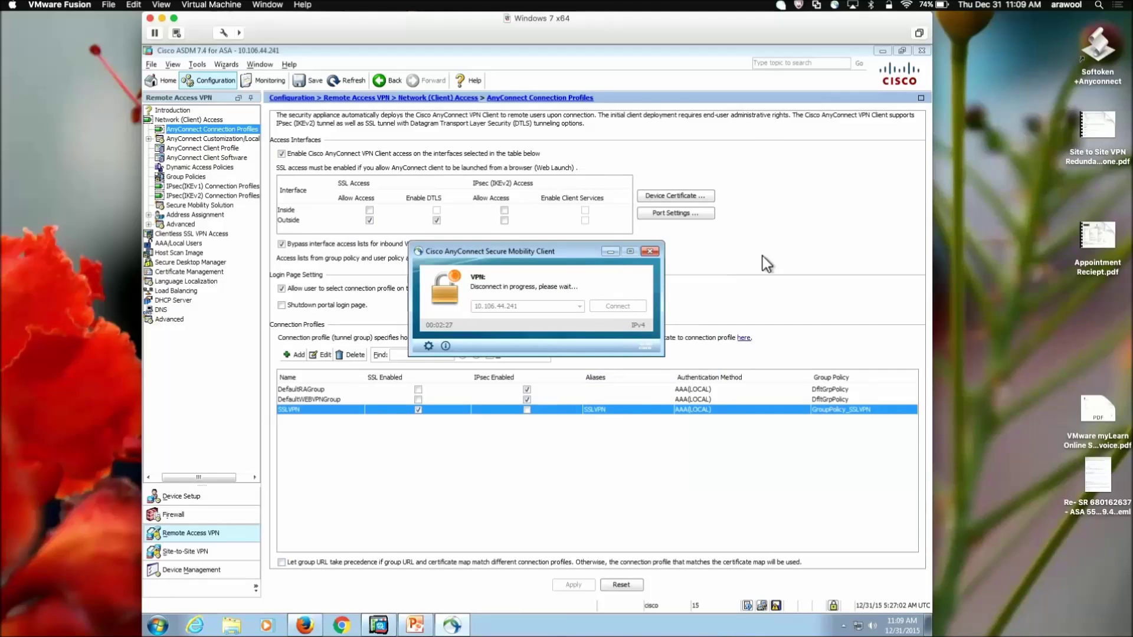
left_click(462, 453)
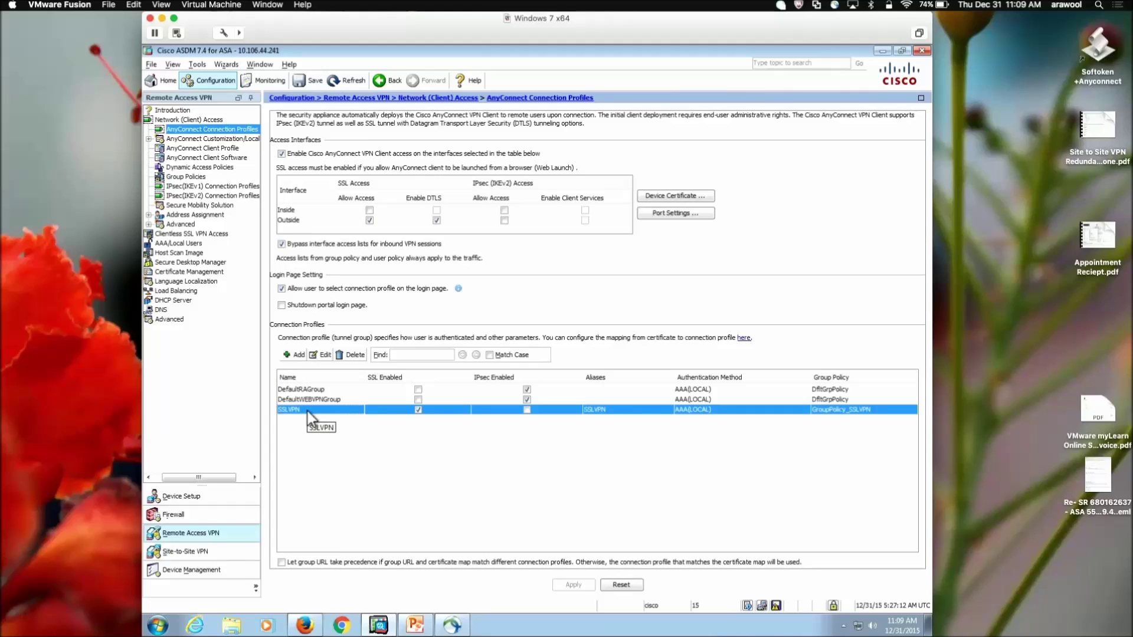
left_click(322, 357)
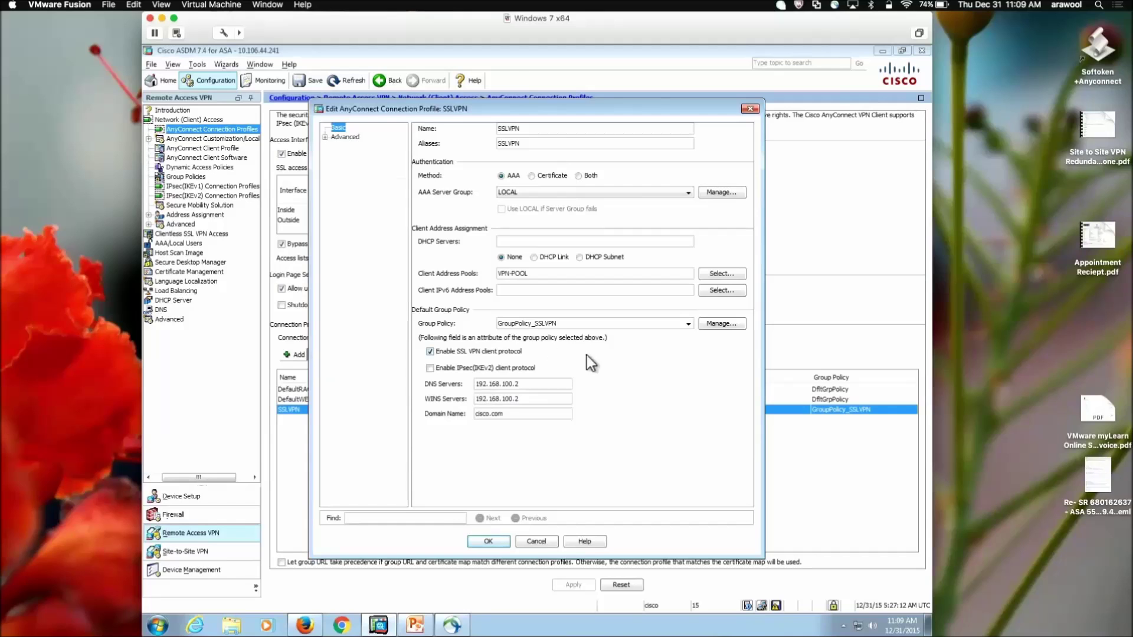
left_click(719, 324)
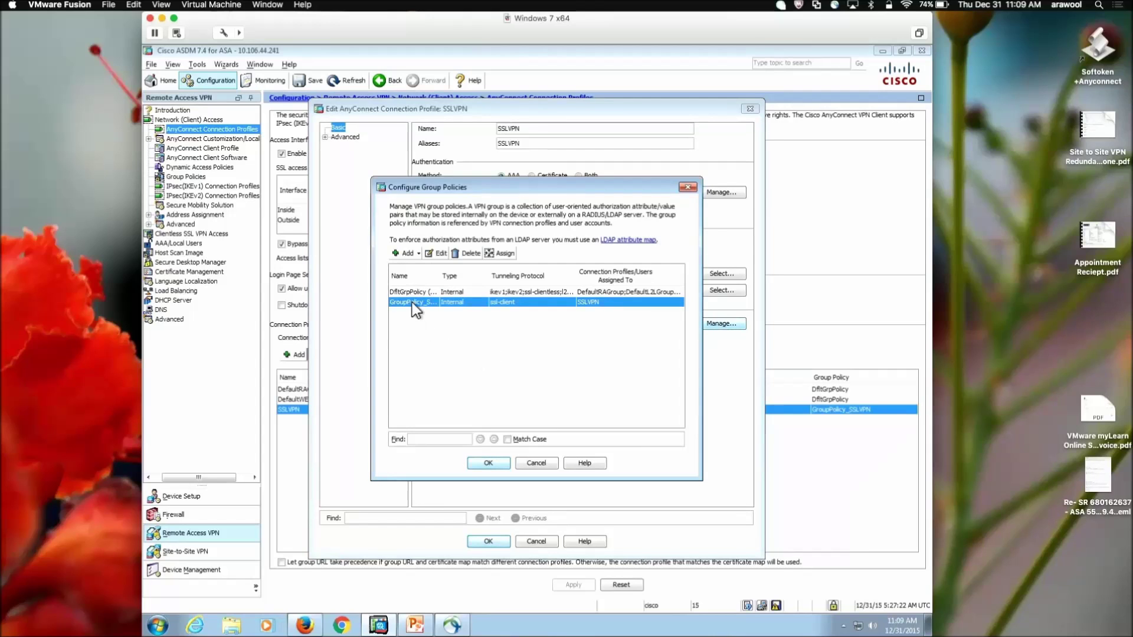
left_click(437, 253)
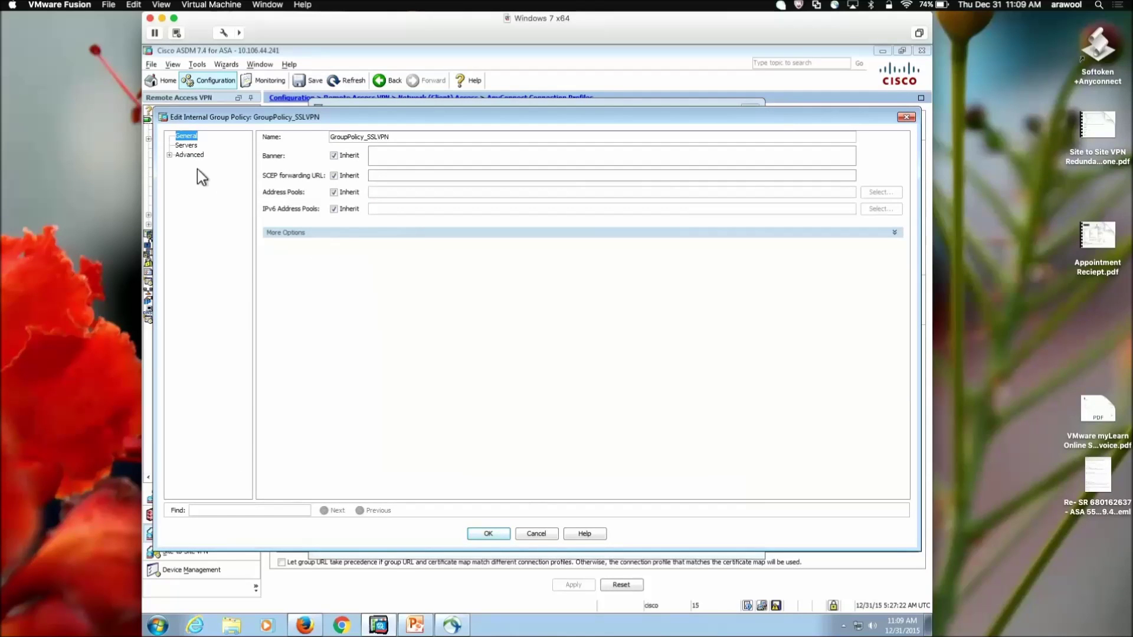
Step: Under Advanced > Split Tunneling, set policy to Tunnel Network List Below with network list inheritance off
left_click(170, 155)
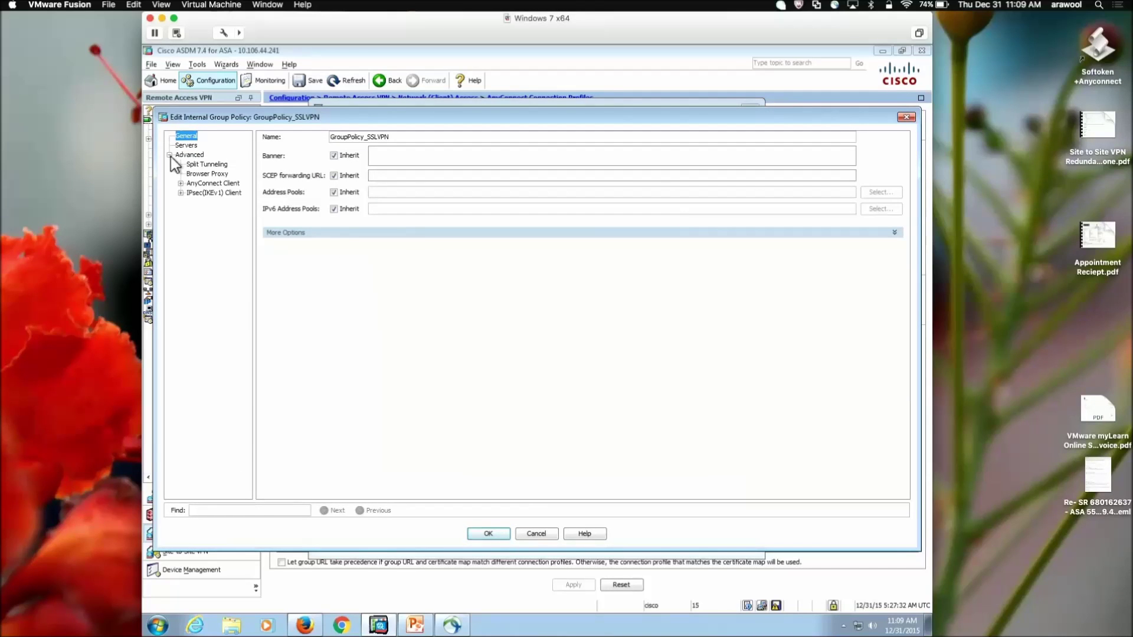
left_click(209, 164)
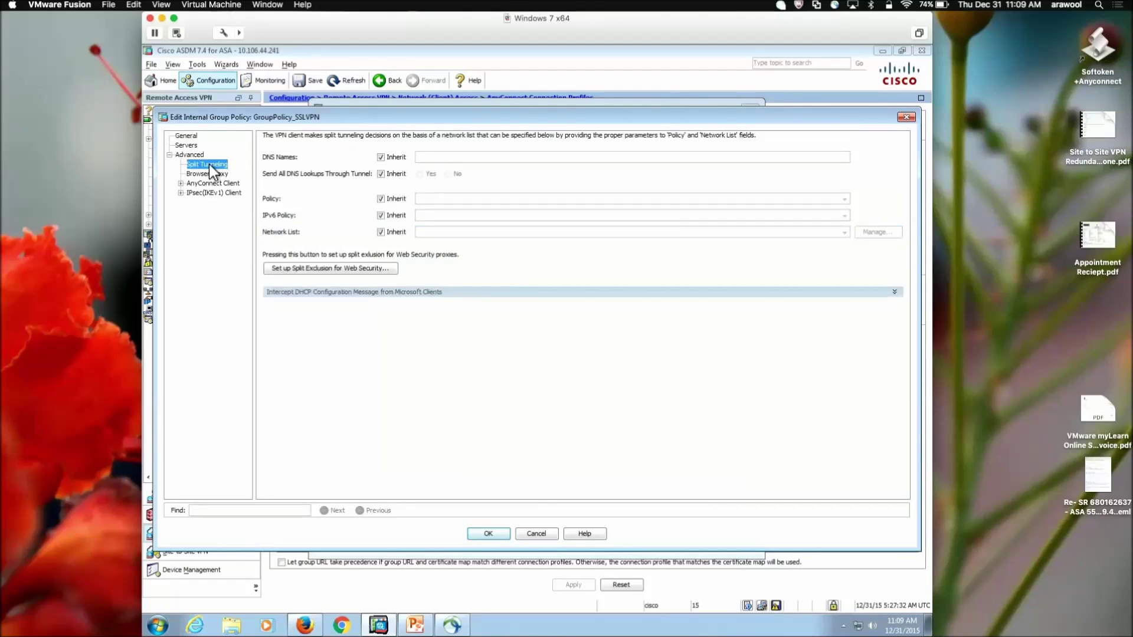
left_click(381, 200)
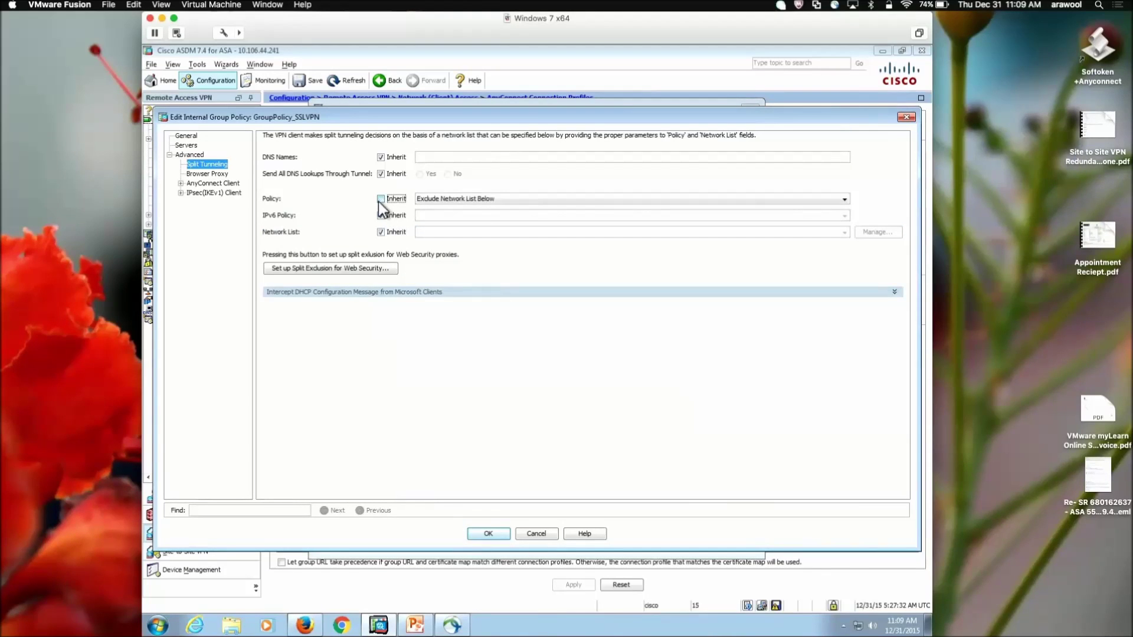
left_click(480, 199)
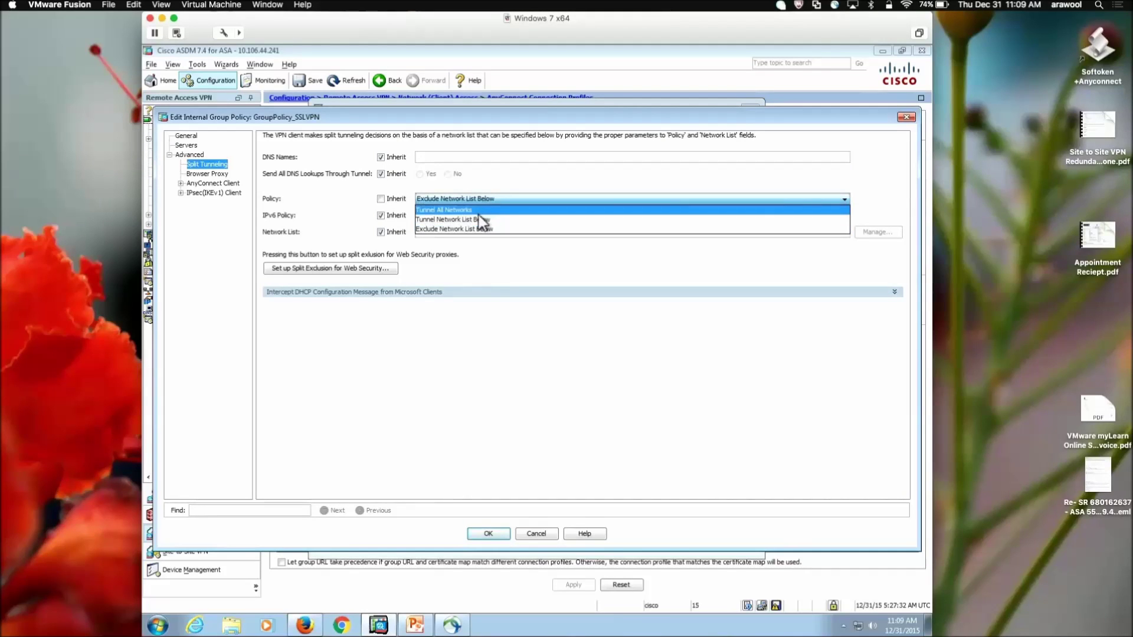
left_click(470, 221)
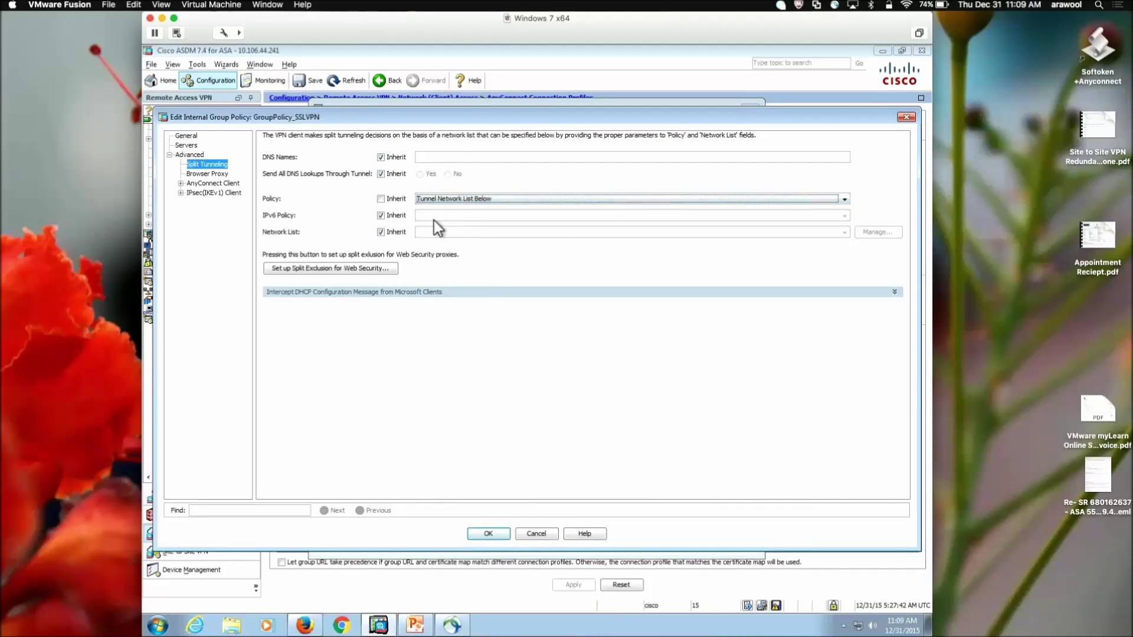
left_click(380, 233)
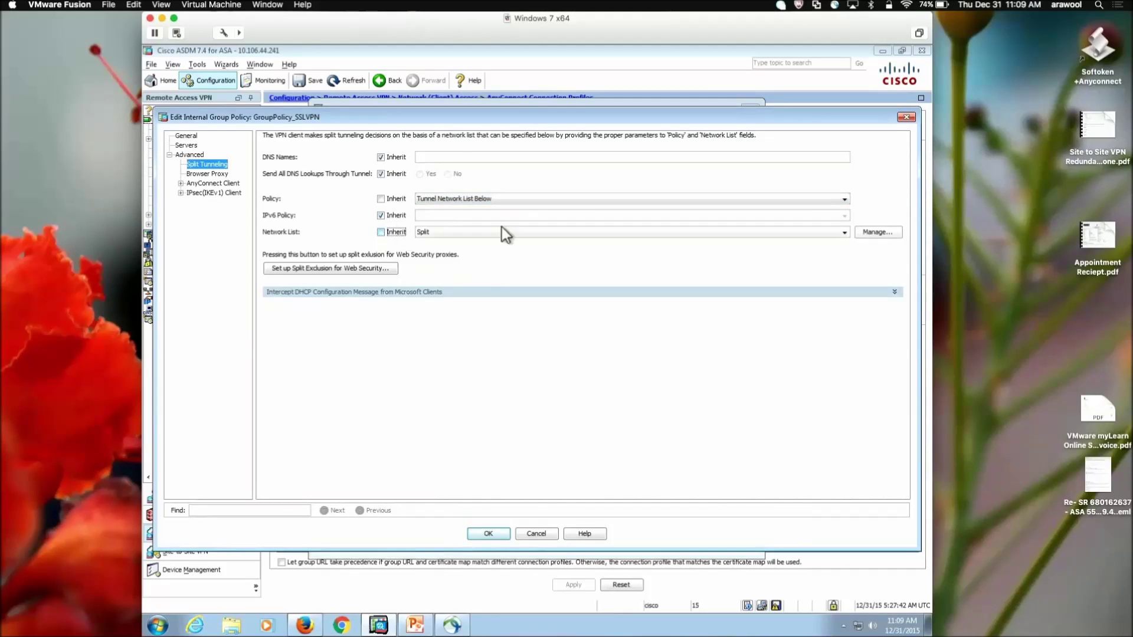
left_click(862, 235)
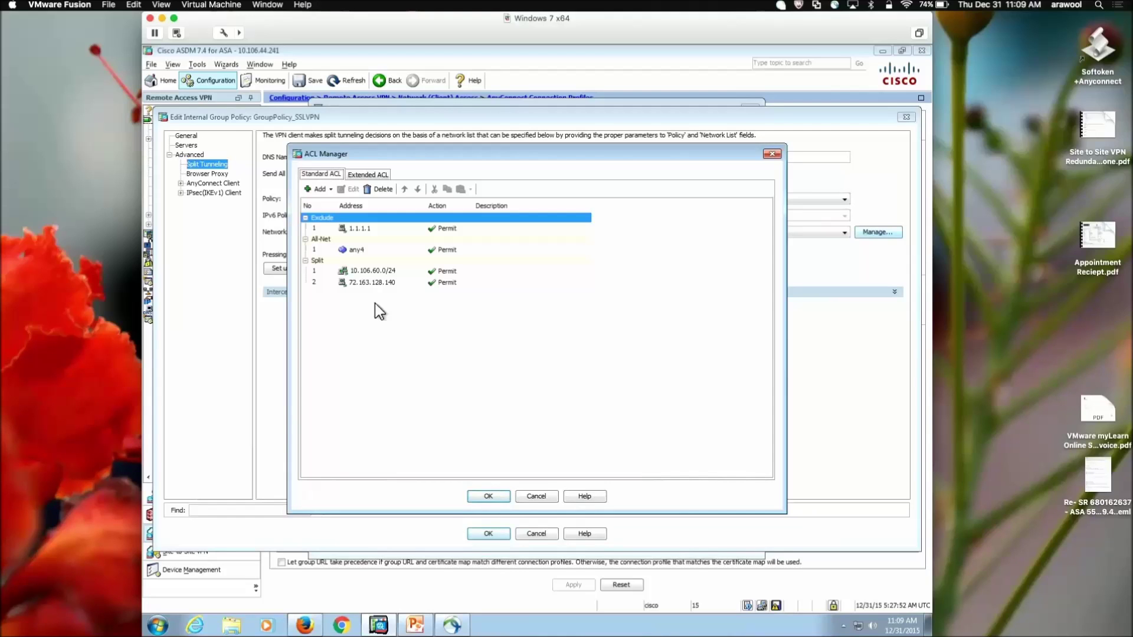
Step: Create a new network list named Internal-LAN in the ACL Manager
left_click(329, 190)
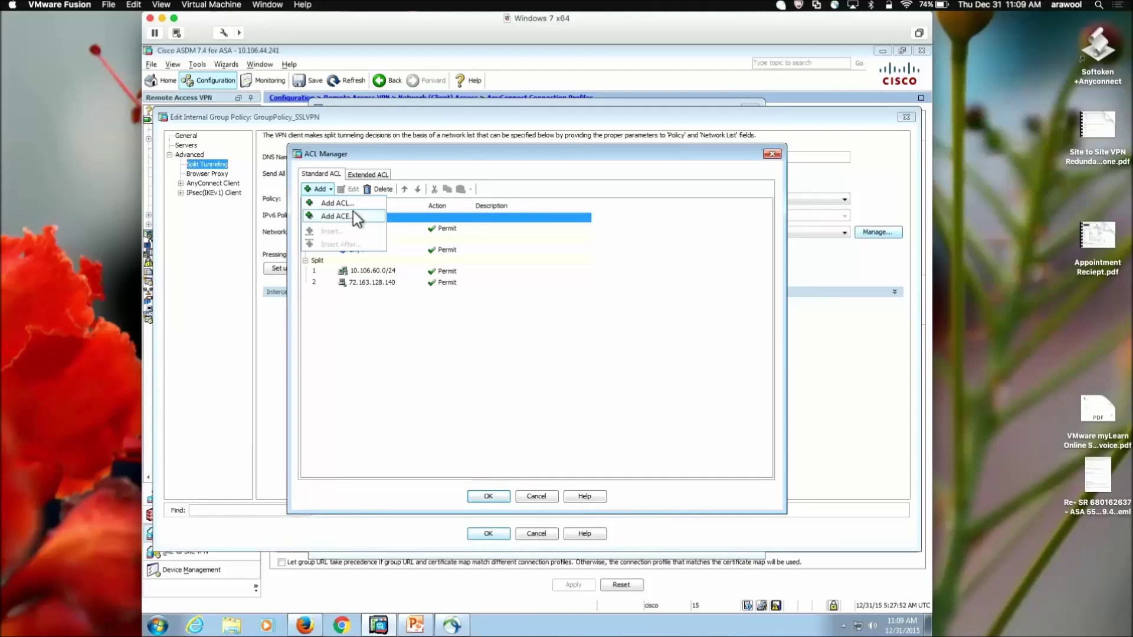
left_click(356, 206)
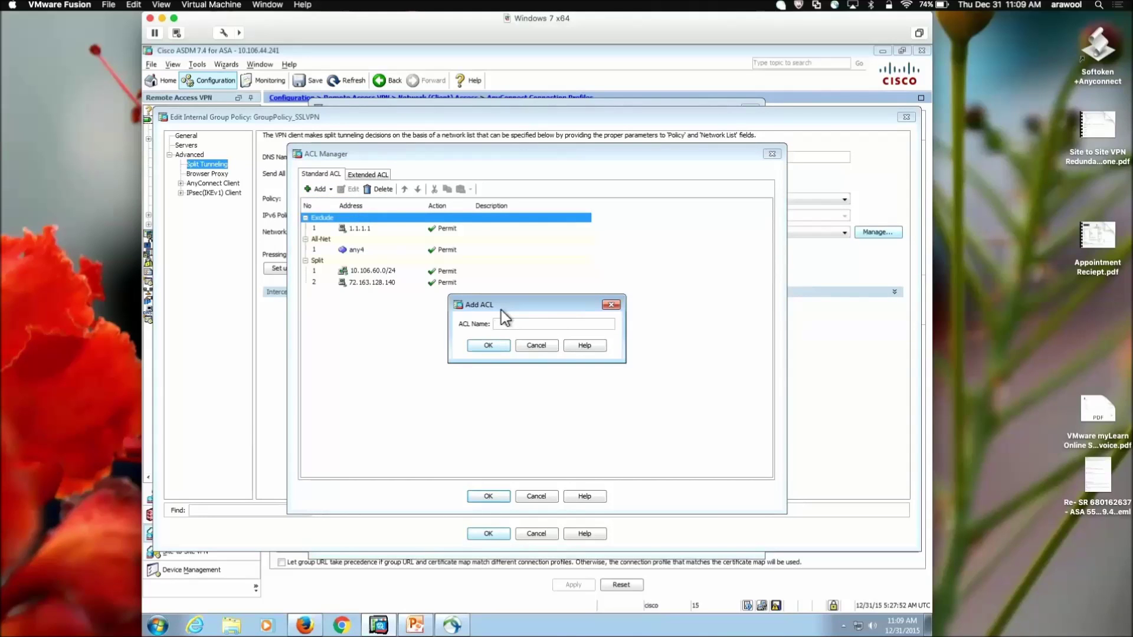
type("Internal-")
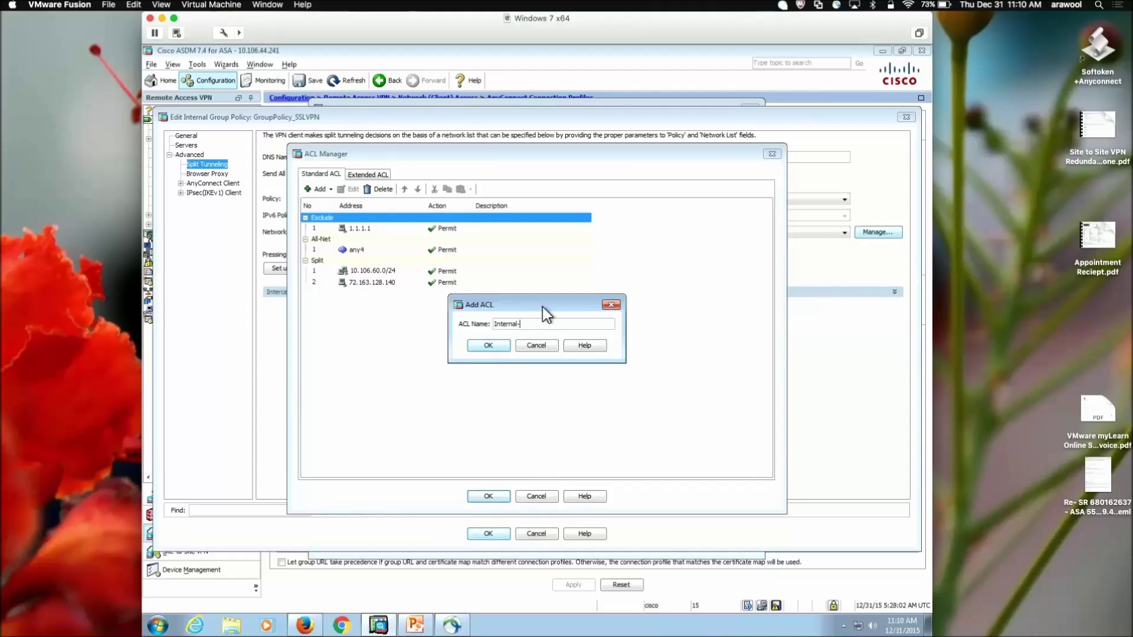
type("LAN")
left_click(489, 345)
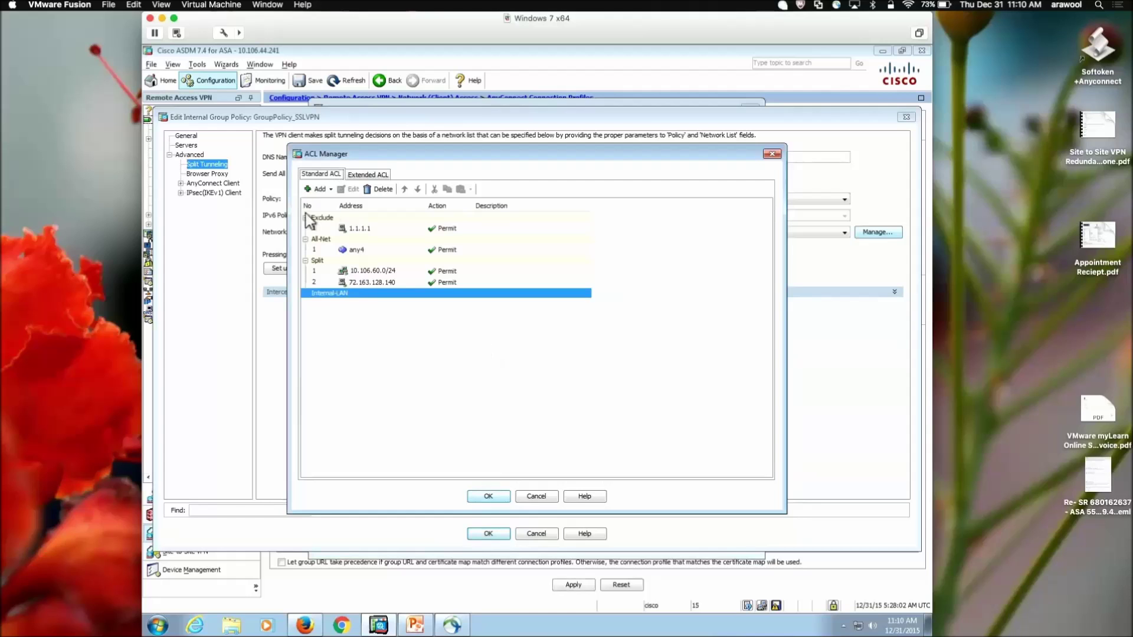
Step: Add a permit entry for 192.168.200.0/24 to Internal-LAN and use it as the split-tunnel list
left_click(334, 195)
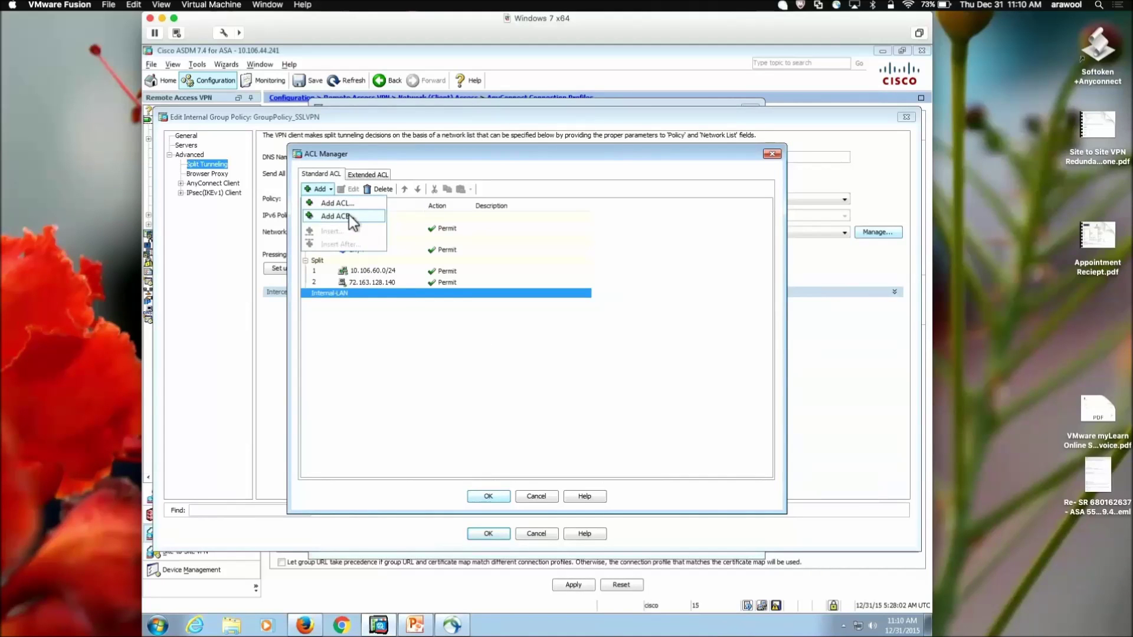
left_click(349, 214)
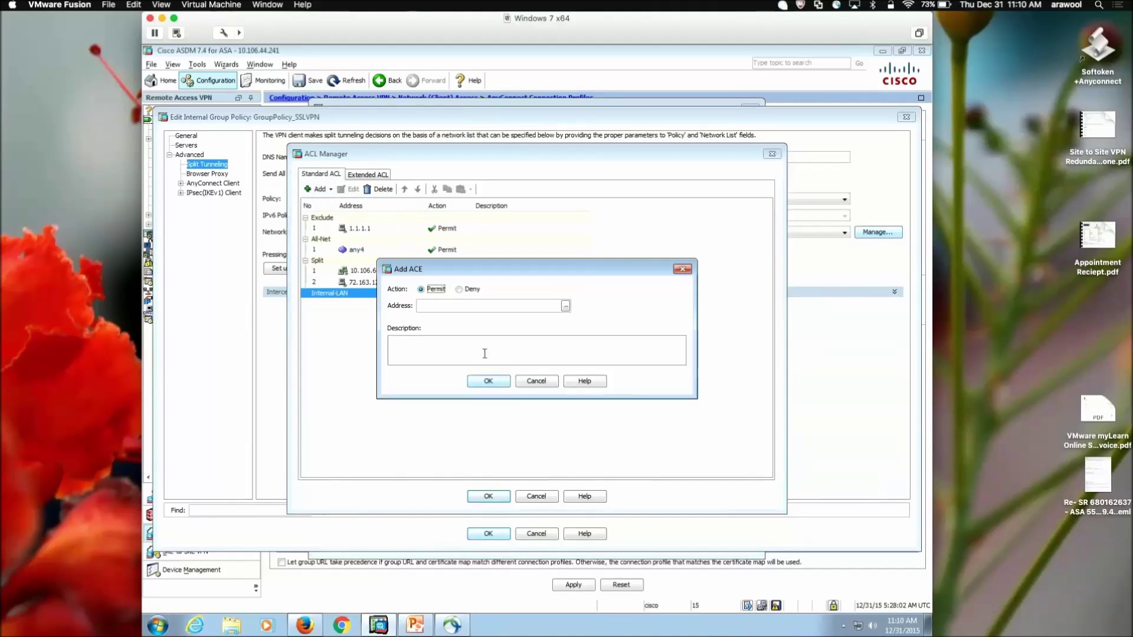
left_click(468, 305)
type("192.168.200.")
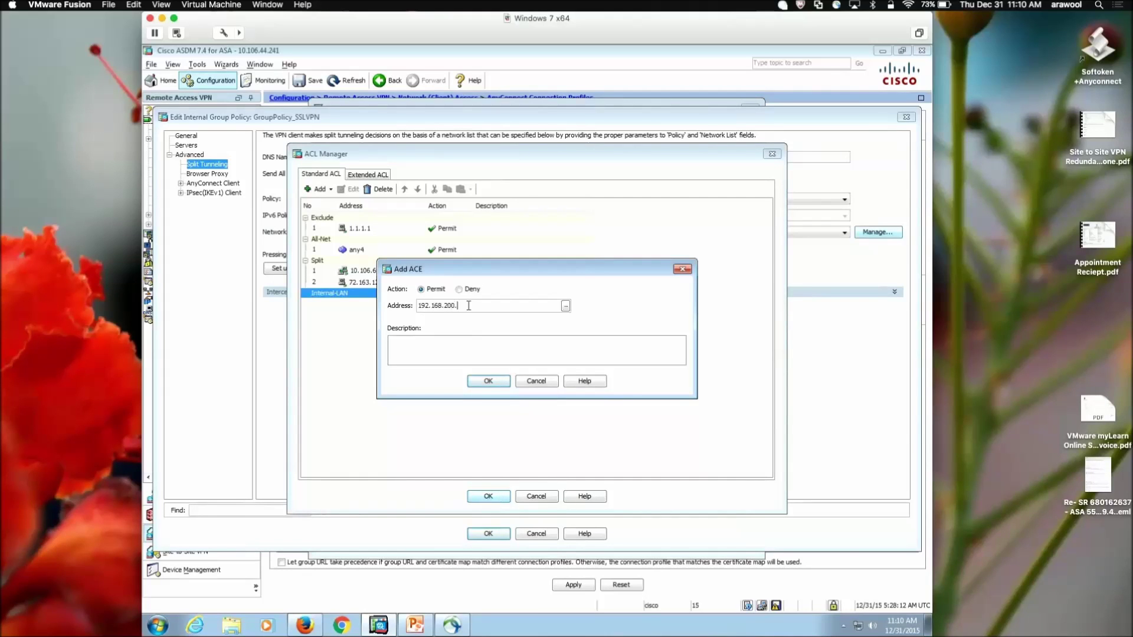
type("0/24")
left_click(487, 381)
left_click(489, 496)
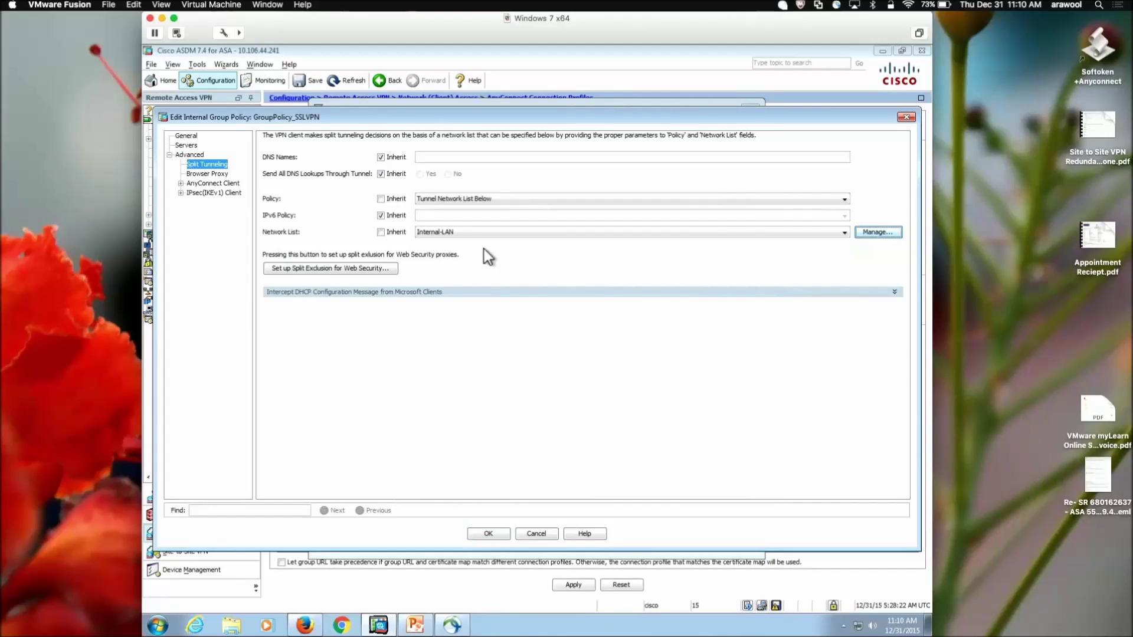
Step: Save the group policy and connection profile, then send the previewed commands to the ASA
left_click(492, 532)
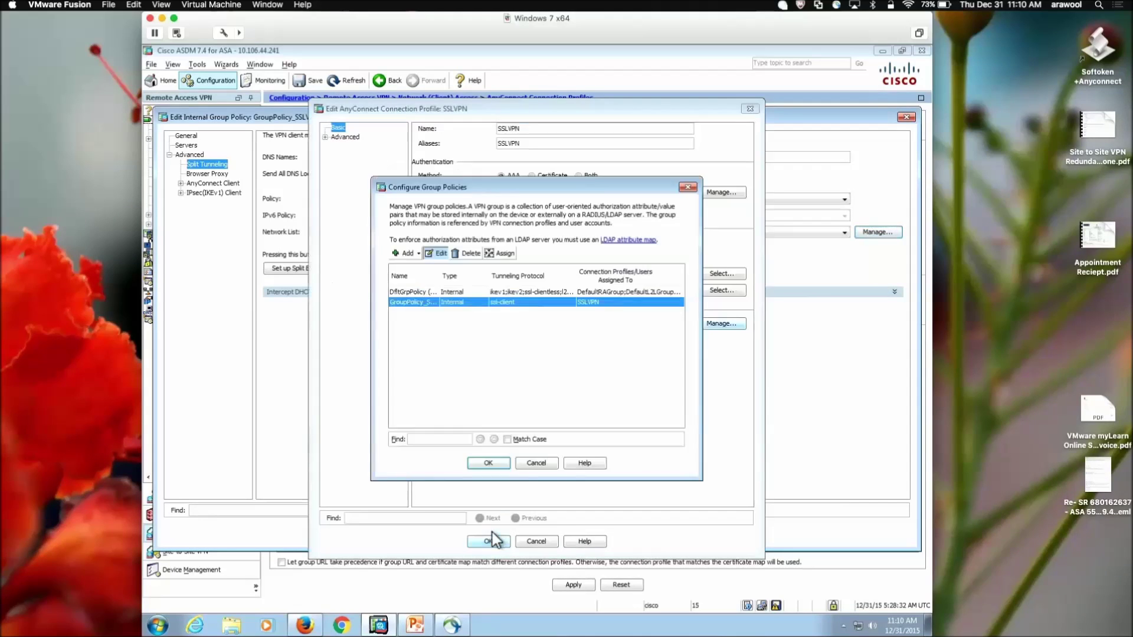
left_click(494, 463)
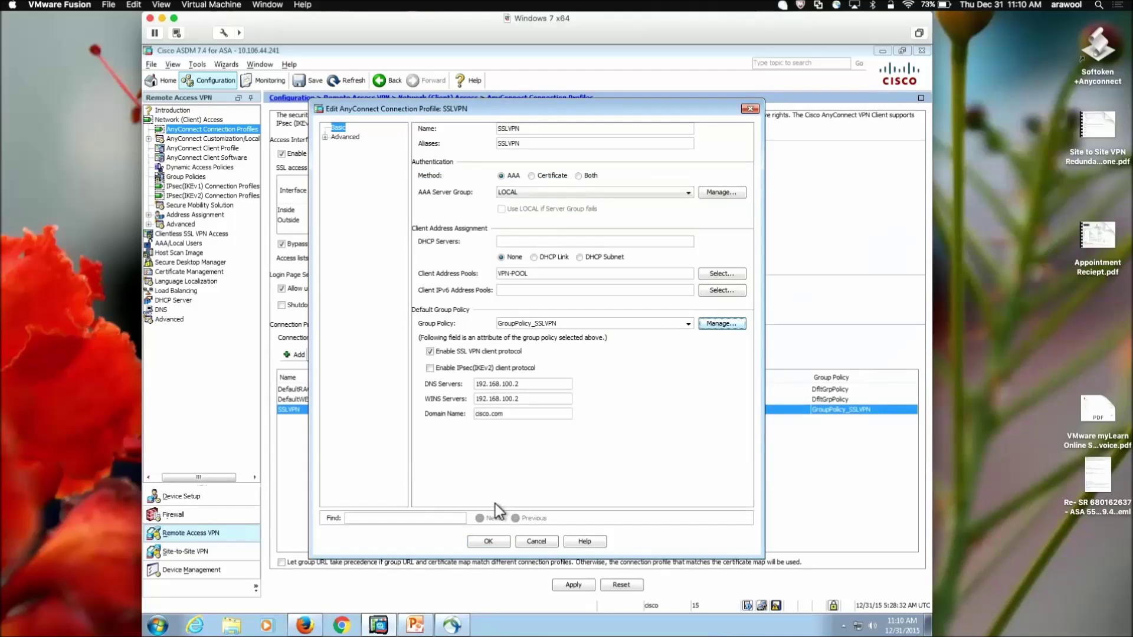
left_click(489, 541)
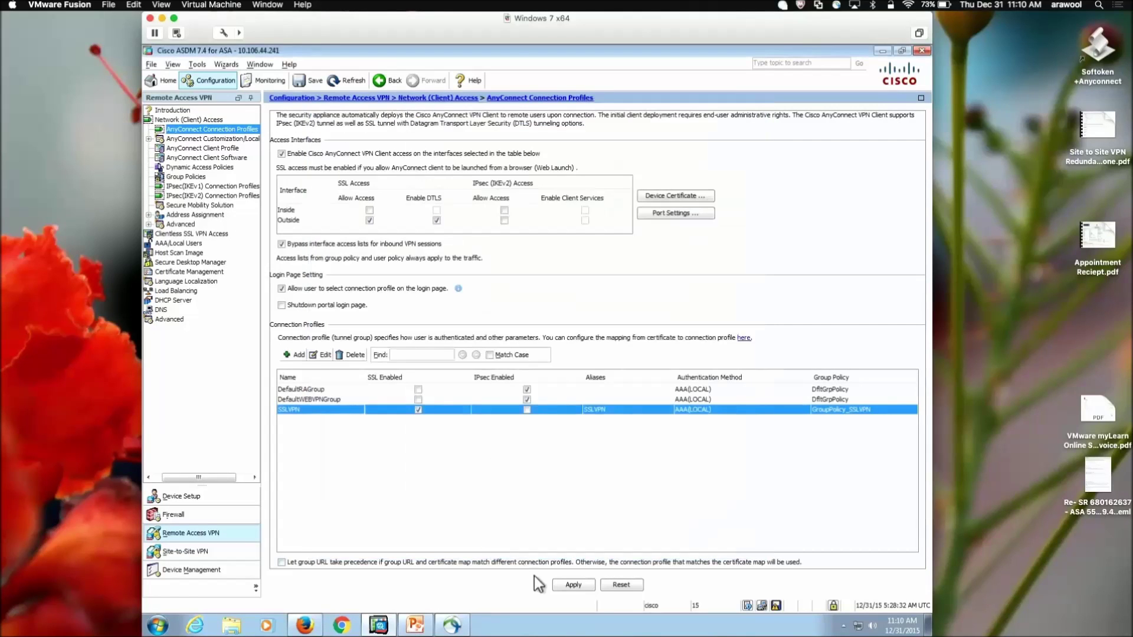
left_click(568, 584)
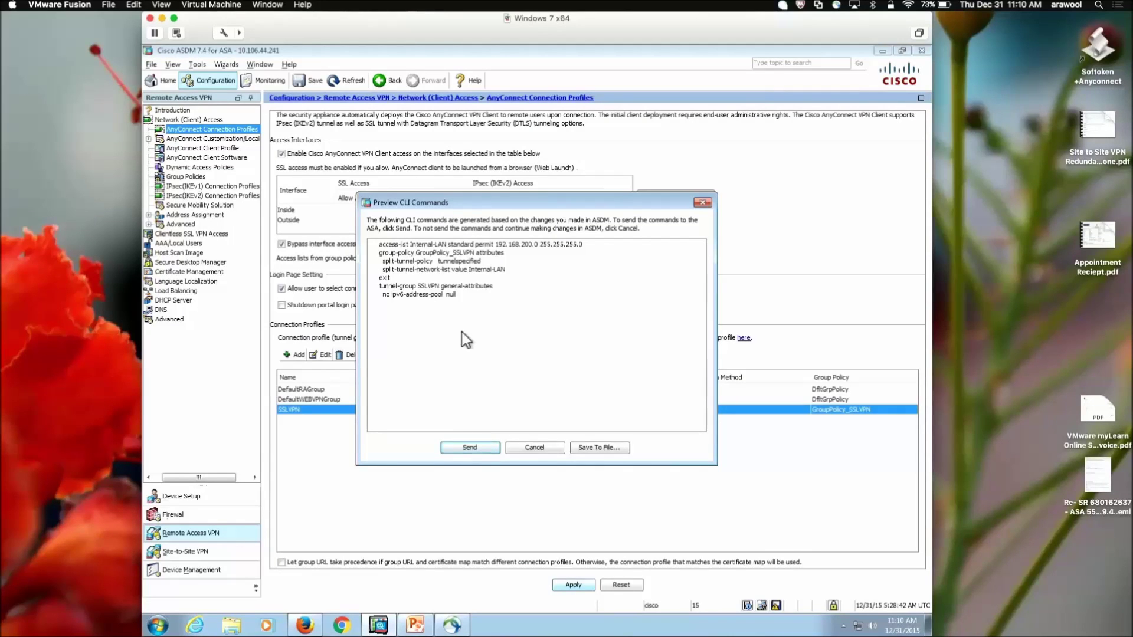
left_click(462, 451)
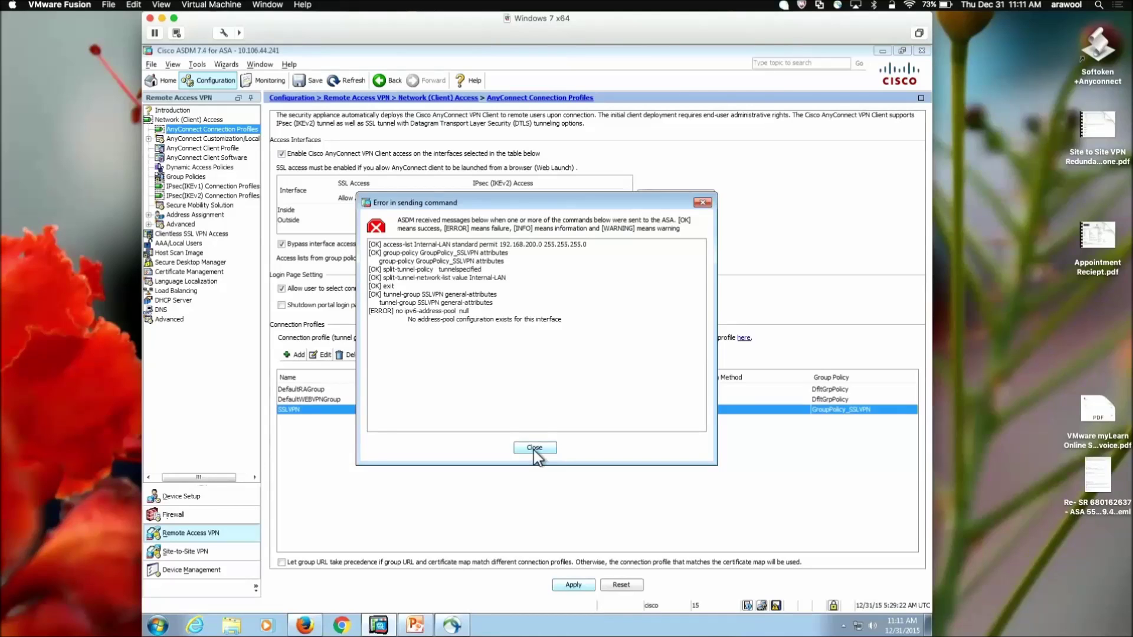
left_click(534, 447)
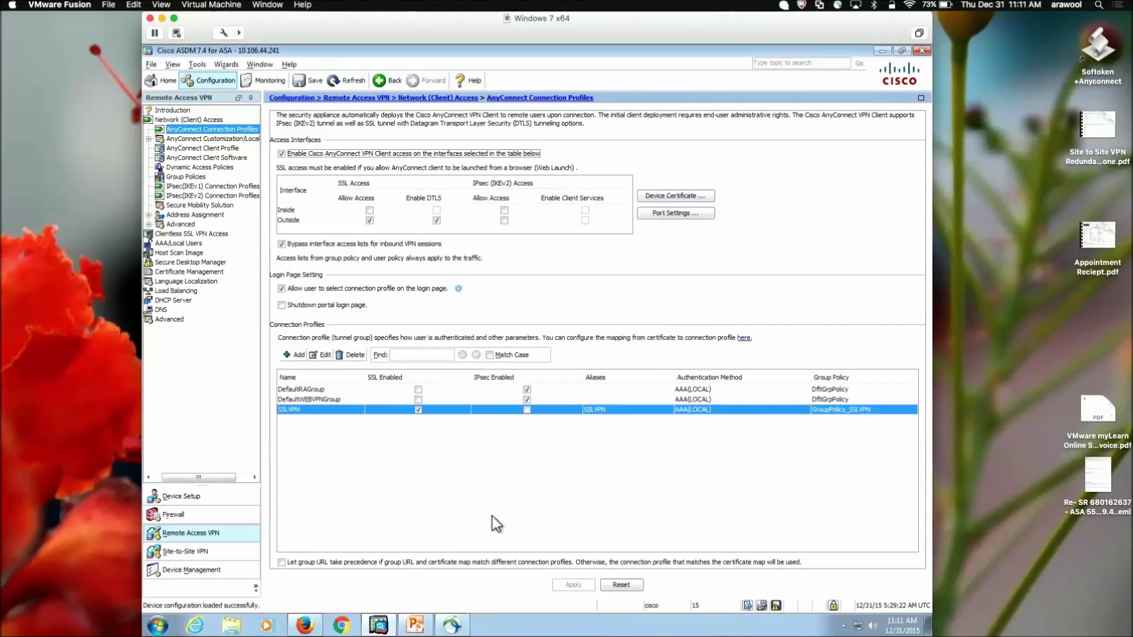
Step: Reconnect to 10.106.44.241 with the SSLVPN group, accepting the certificate and entering the password
left_click(452, 624)
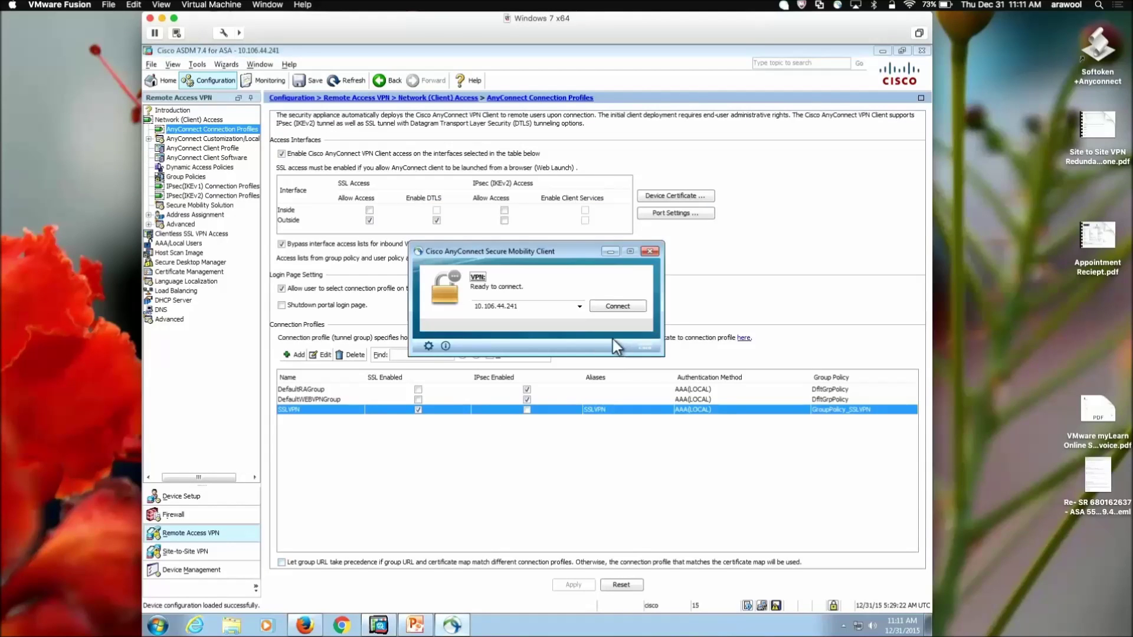
left_click(612, 307)
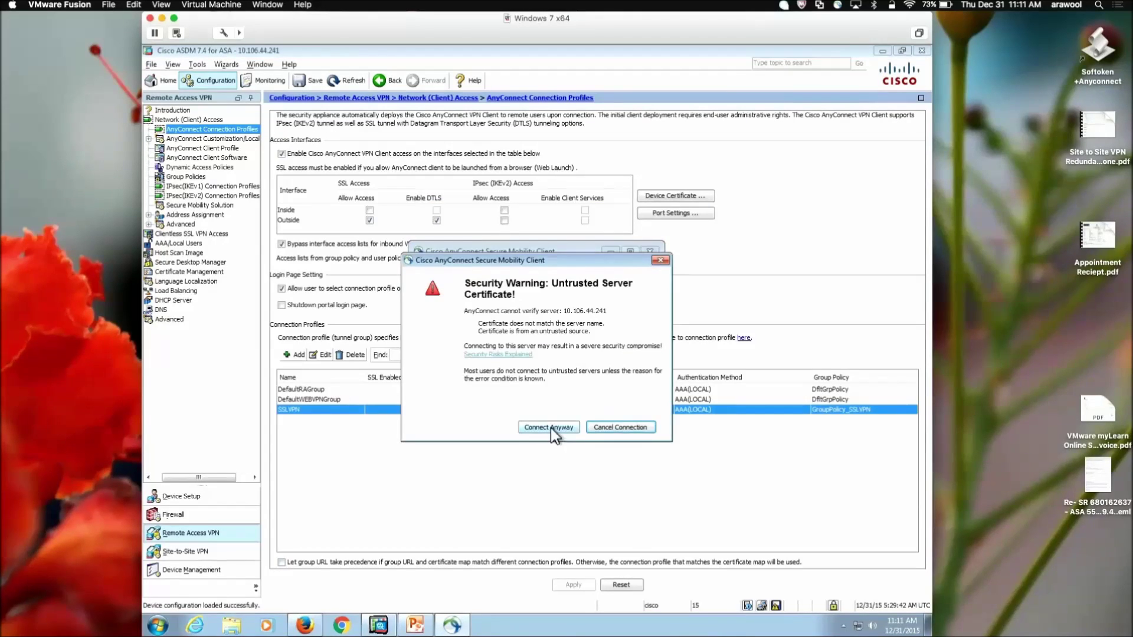
left_click(550, 427)
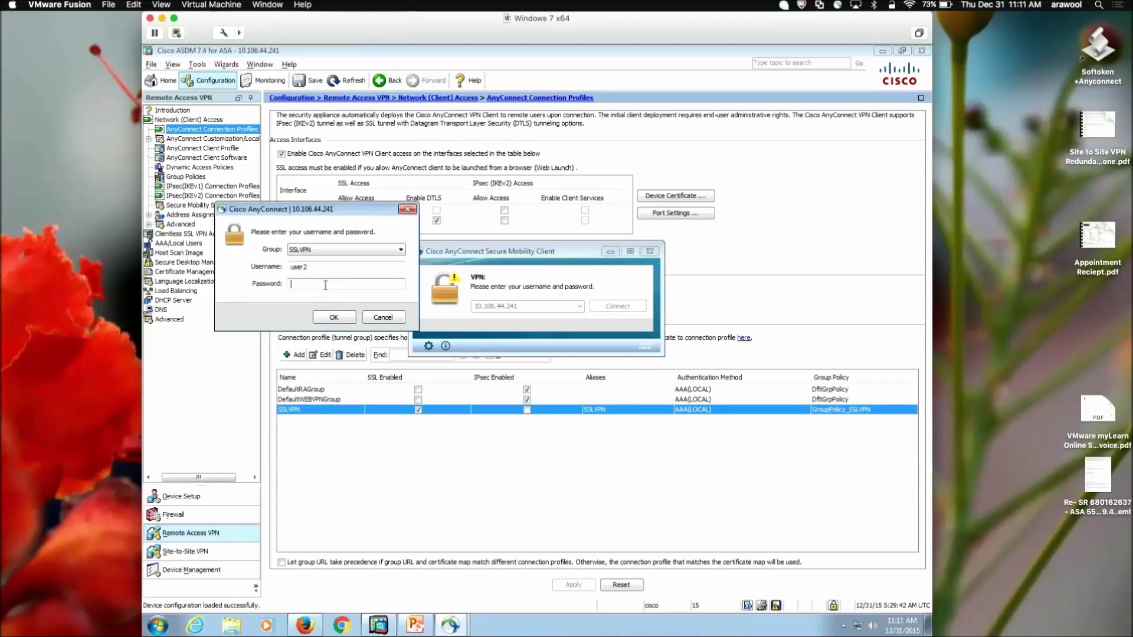
type("*****")
left_click(324, 315)
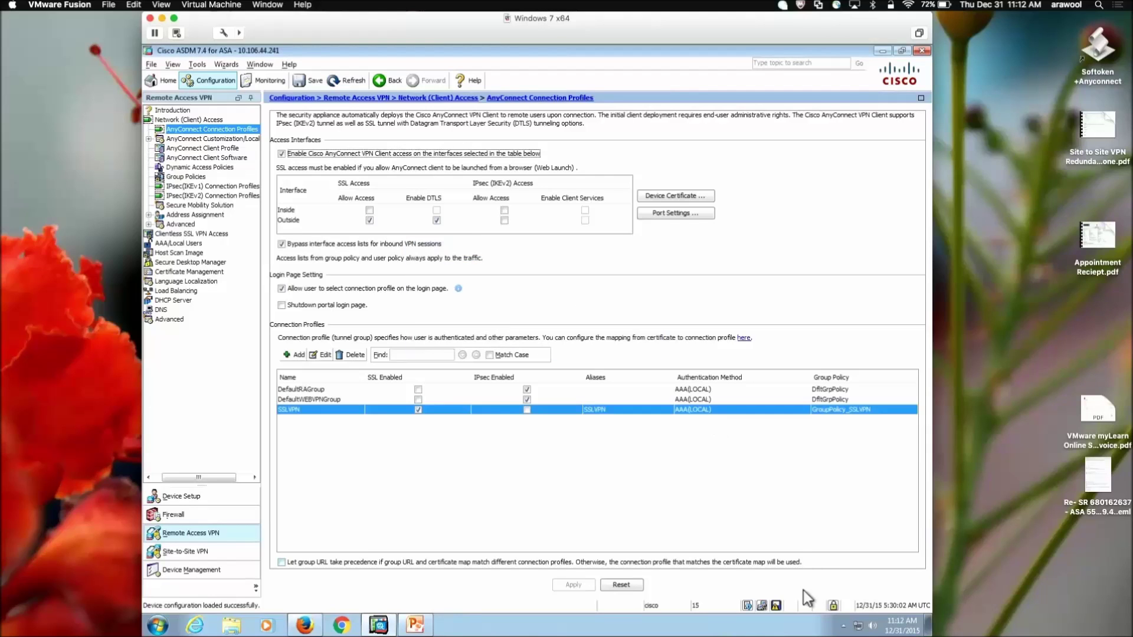
left_click(840, 627)
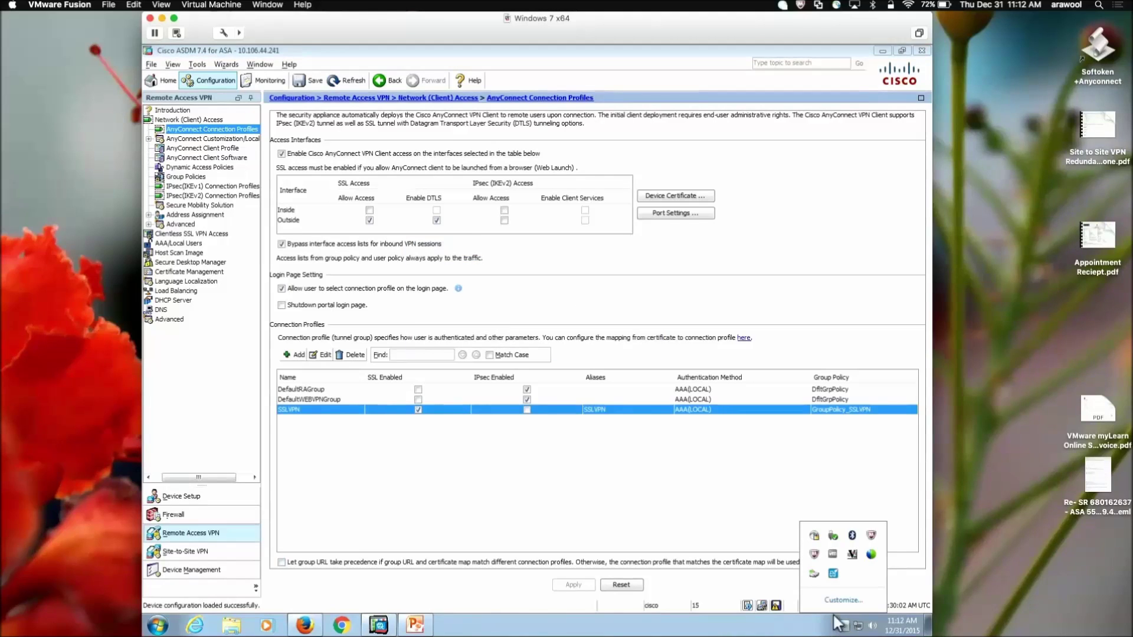
Step: Check the client's route details: 192.168.200.0/24 secured and 0.0.0.0/0 non-secured
left_click(816, 535)
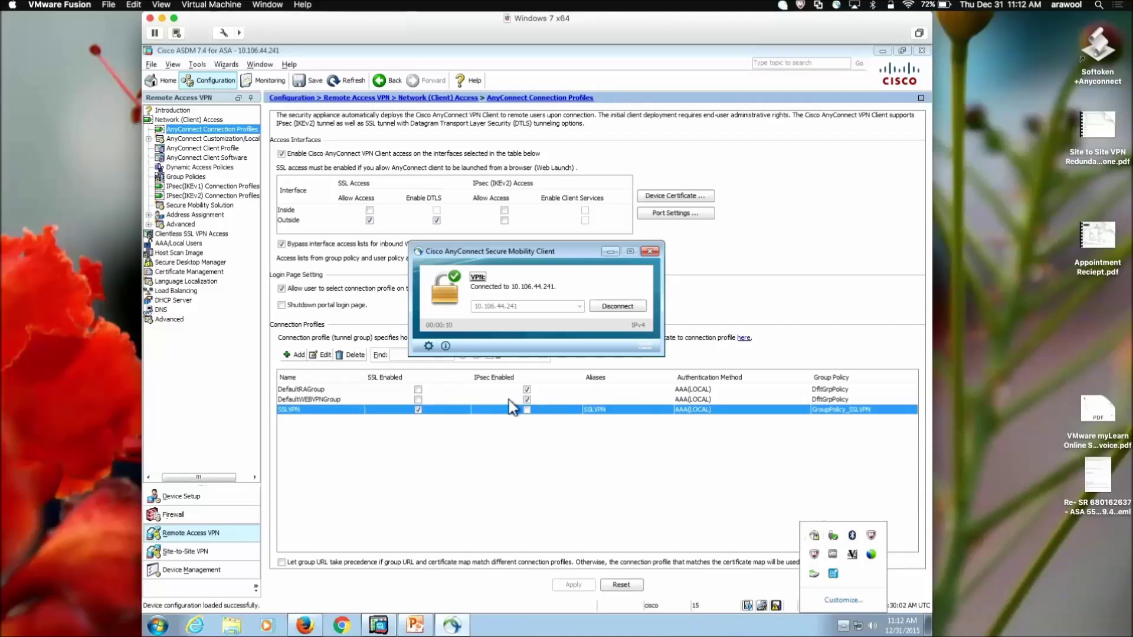
left_click(428, 346)
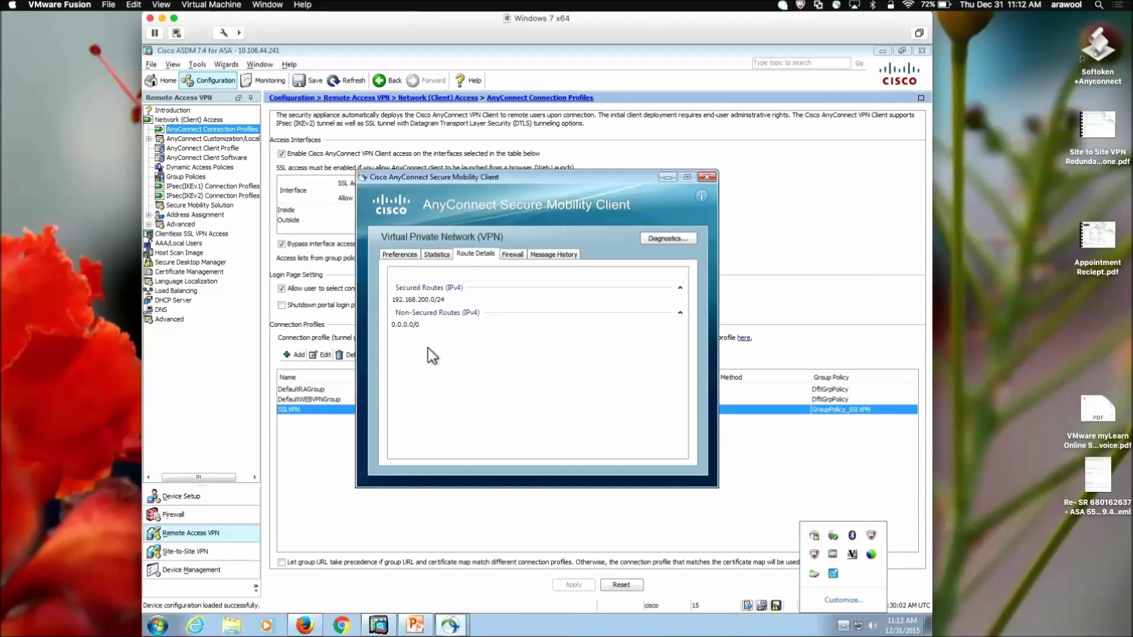